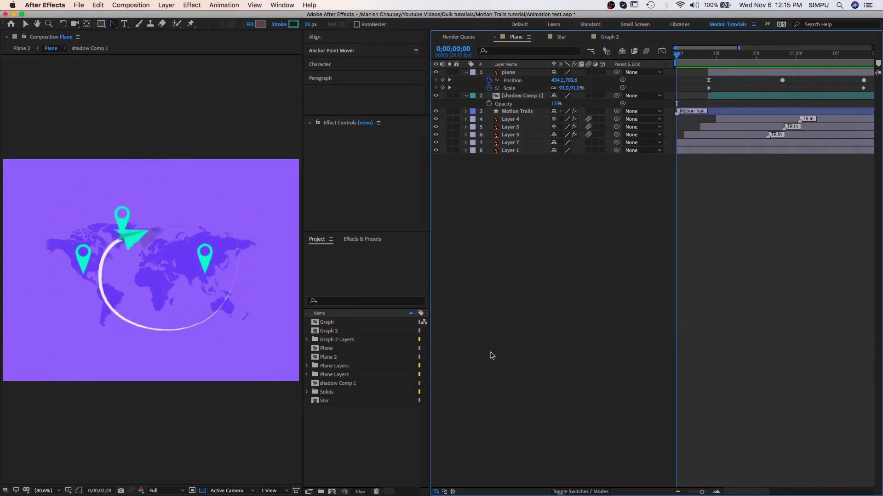
# Step: Switch to the Graph 2 composition and preview its purple arrow trail across the bar chart
pyautogui.click(607, 37)
pyautogui.press('space')
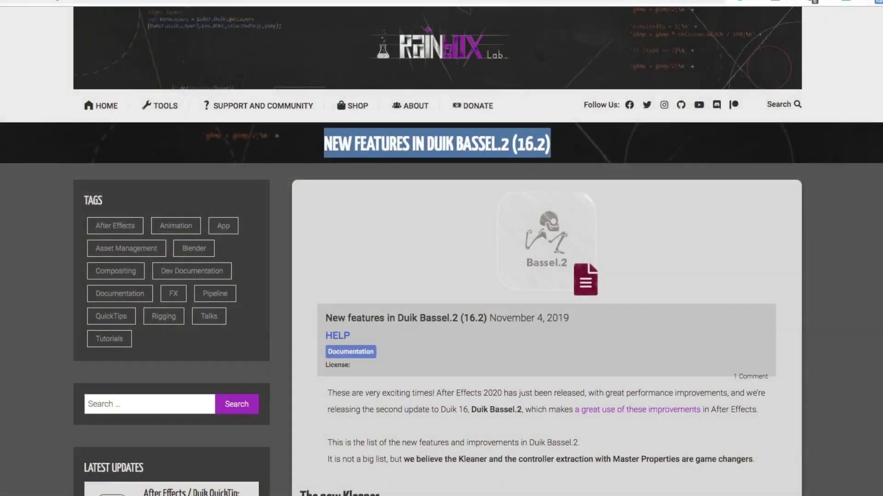
# Step: Scroll the Duik Bassel.2 article down to the 'A new 3D and tapered Motion Trail!' section
pyautogui.scroll(-20, 547, 276)
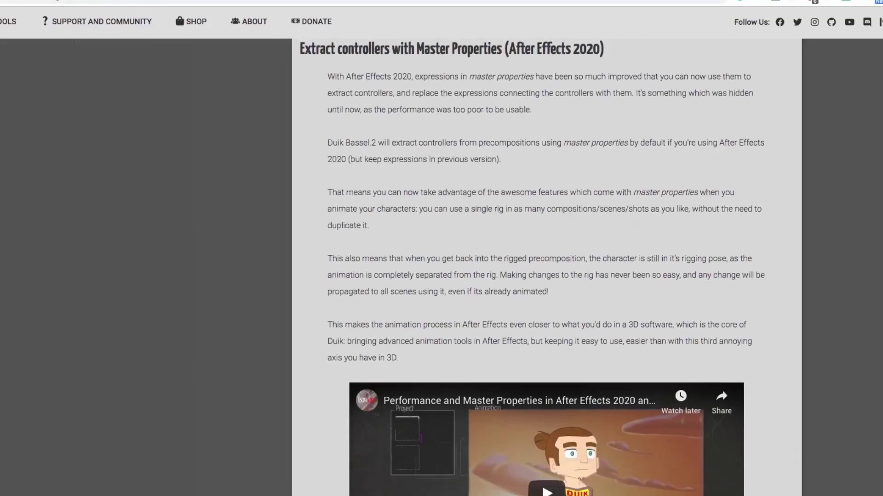
pyautogui.scroll(-3, 547, 276)
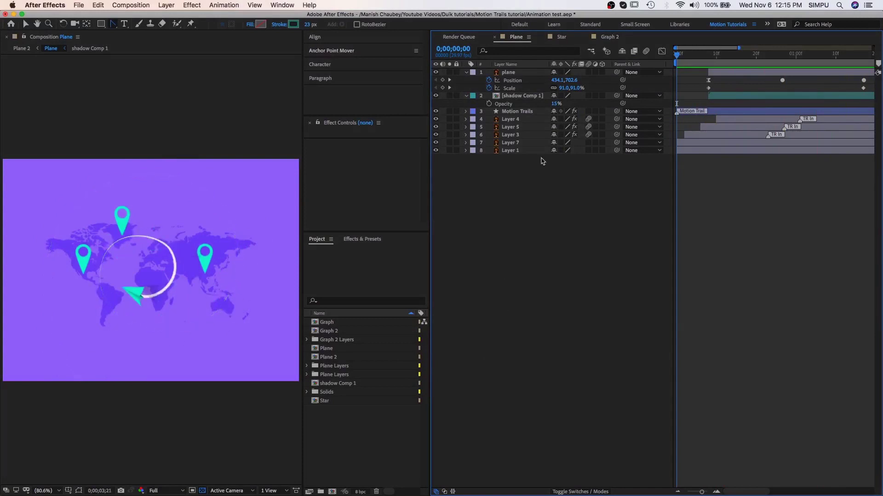
# Step: View the Star composition, then preview the Graph 2 trail animation and deselect the Motion Trails layer
pyautogui.click(561, 39)
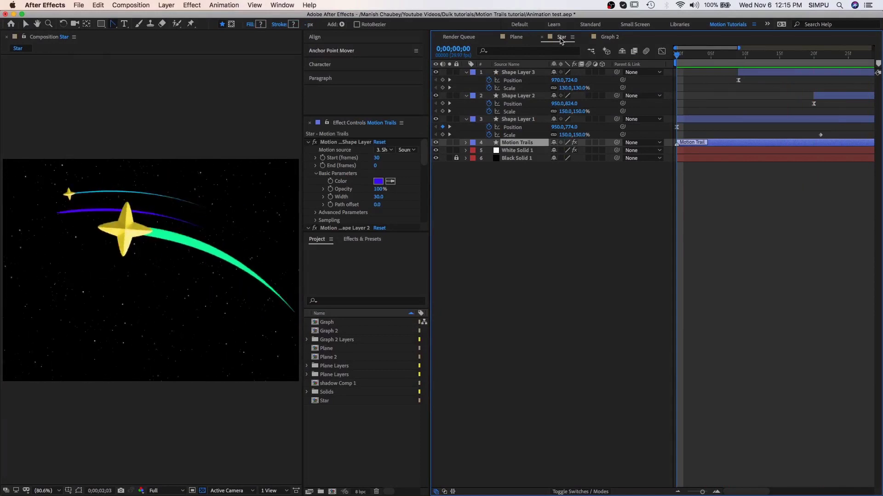
pyautogui.click(606, 39)
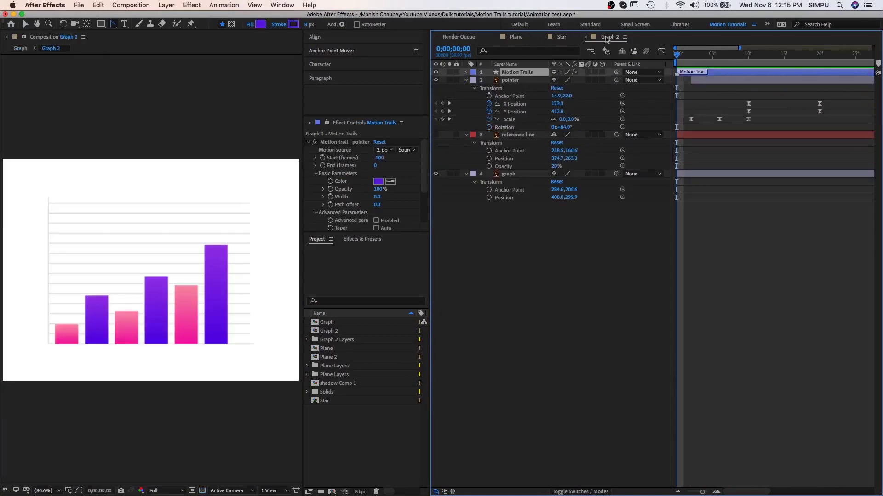
pyautogui.press('space')
pyautogui.click(551, 243)
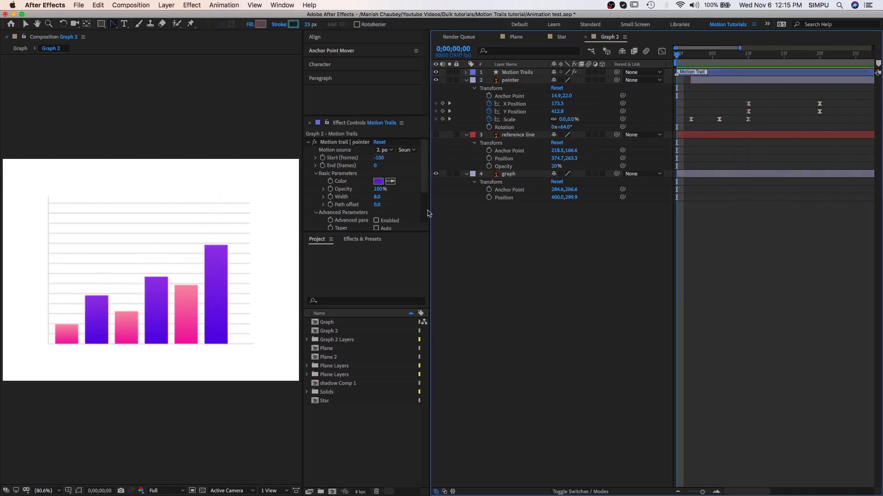
# Step: Create Comp 1 at 800×600, 29.97 fps and duration 0;00;03;00
pyautogui.click(141, 5)
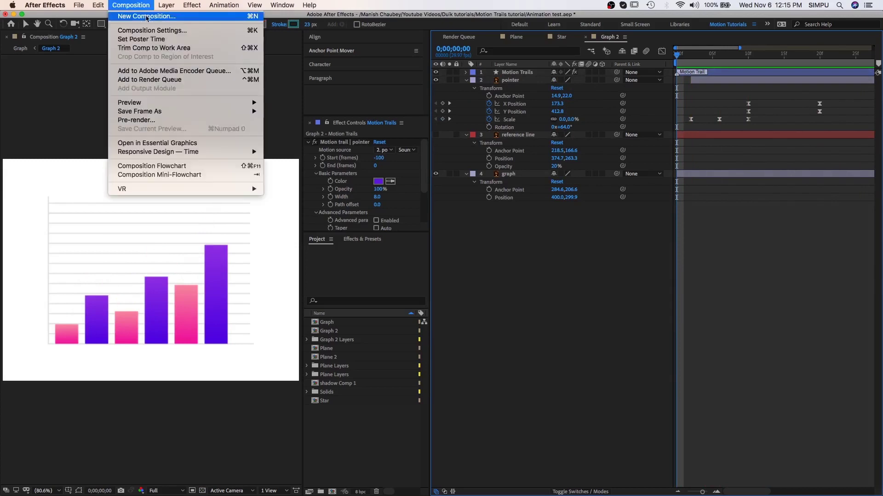
pyautogui.click(140, 16)
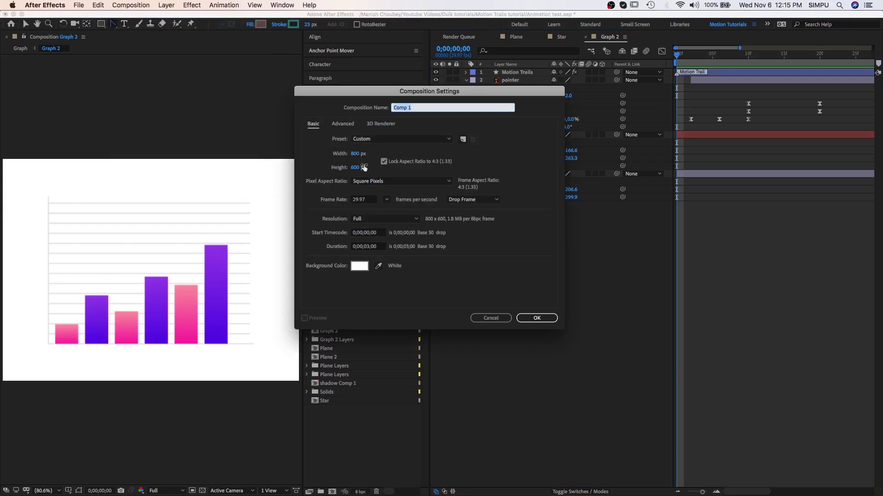
pyautogui.click(386, 200)
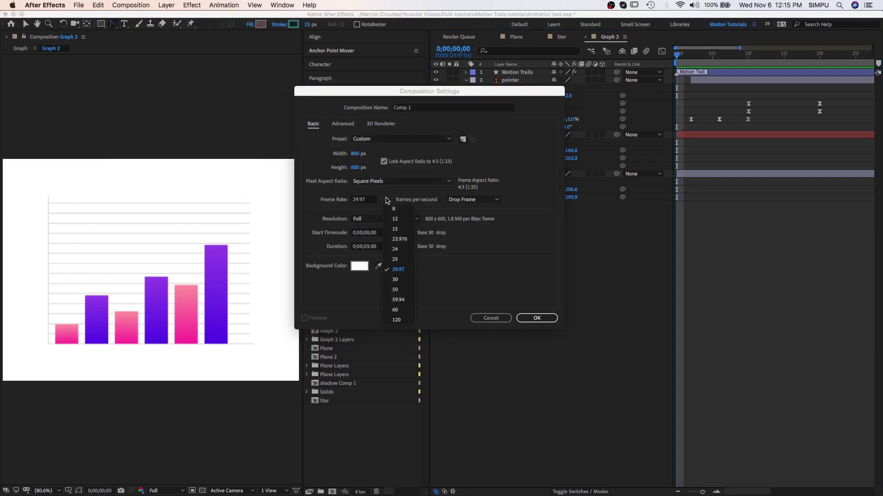
pyautogui.click(386, 199)
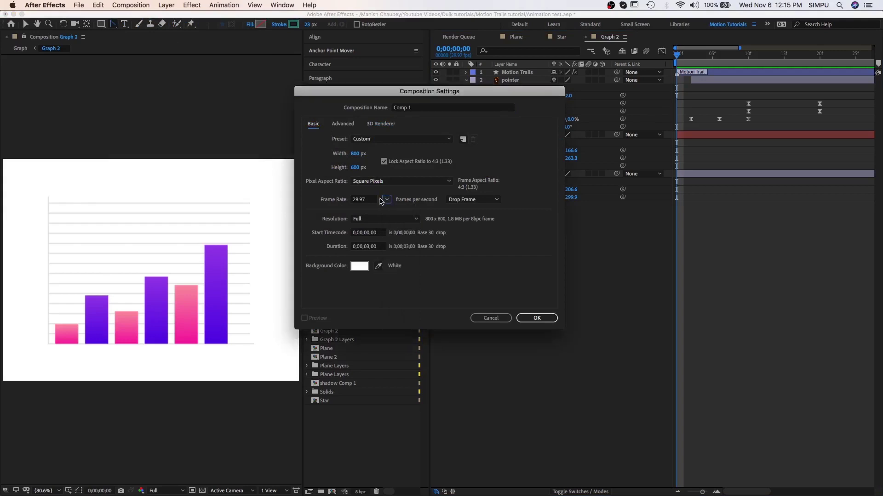
pyautogui.click(382, 246)
pyautogui.press('super+a')
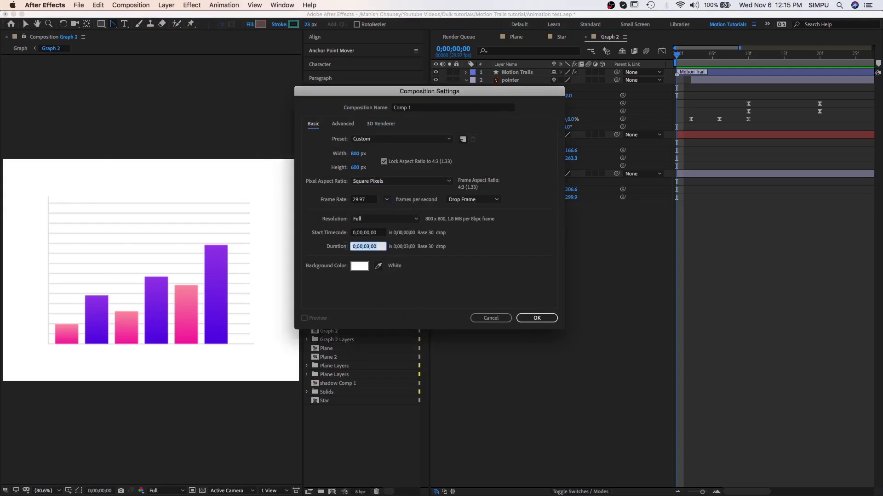
pyautogui.click(534, 319)
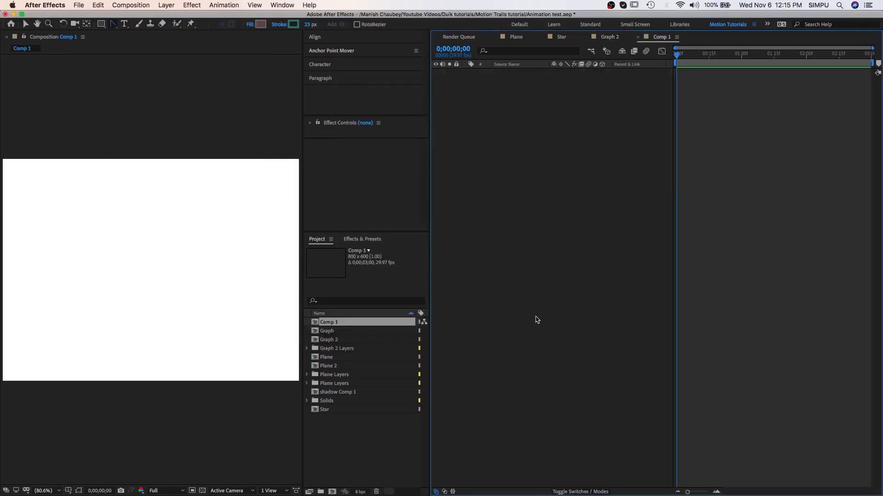
# Step: In Illustrator's Graph.ai, select the bar chart group and then the arrowhead at the line's end
pyautogui.moveTo(515, 464)
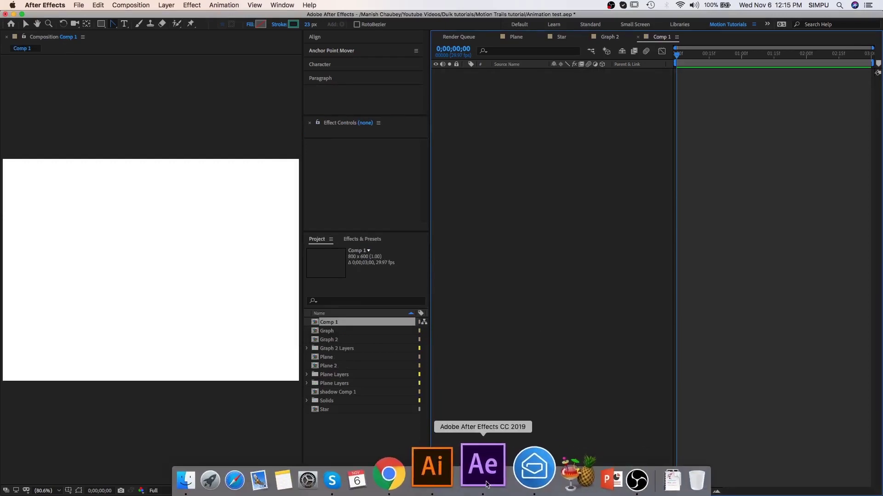
pyautogui.click(466, 484)
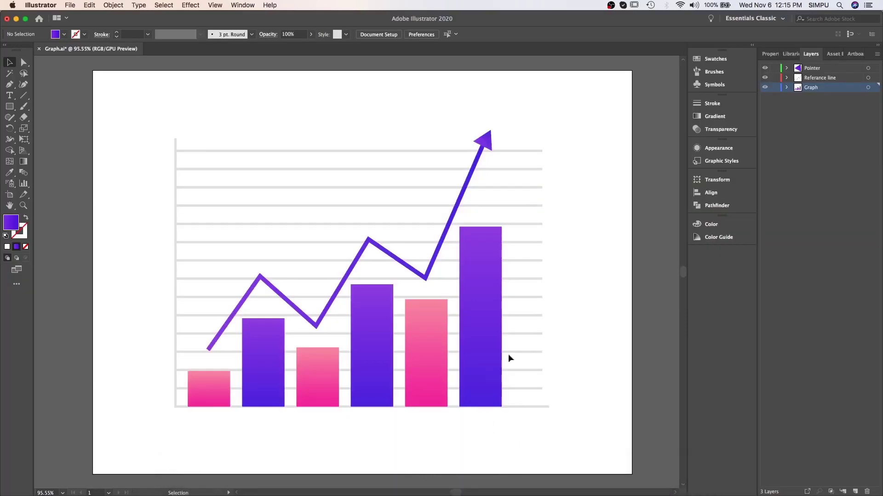
pyautogui.click(434, 269)
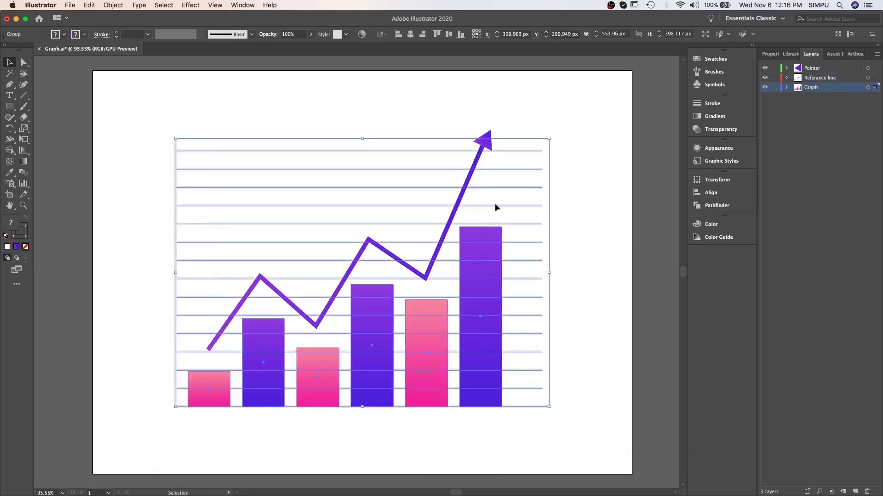
pyautogui.click(491, 149)
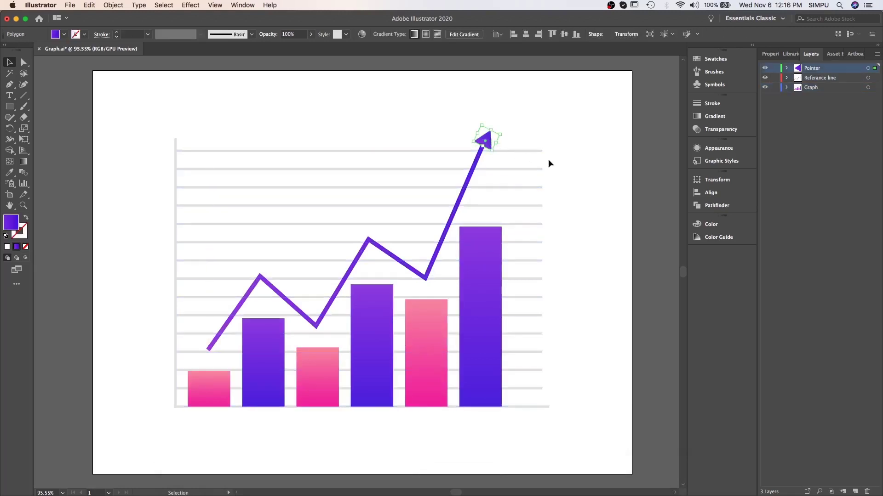
# Step: Toggle the Pointer, Referance line and Graph layers off and on to inspect each layer's contents
pyautogui.click(765, 68)
pyautogui.click(764, 68)
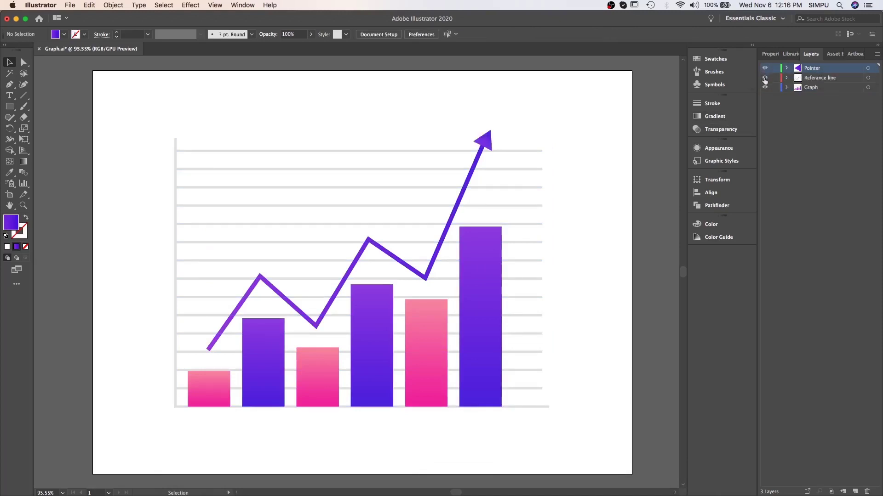
pyautogui.click(764, 78)
pyautogui.click(764, 77)
pyautogui.click(765, 87)
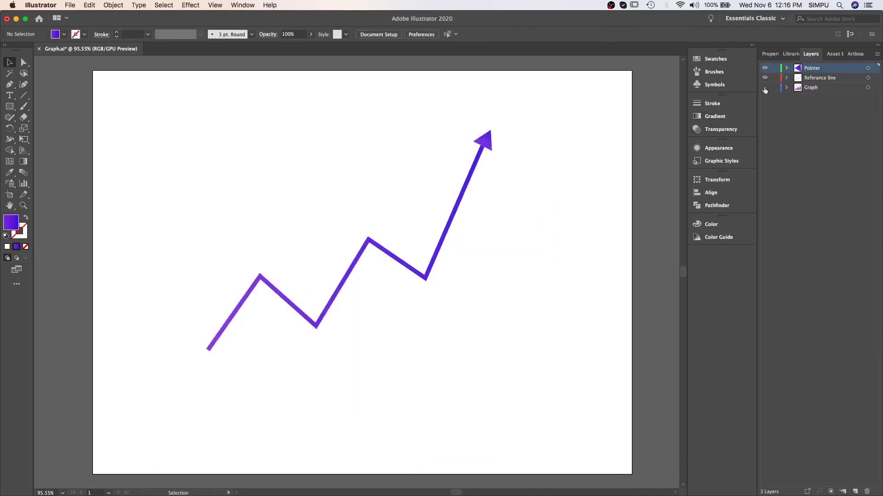
pyautogui.click(764, 87)
pyautogui.click(809, 79)
pyautogui.click(808, 88)
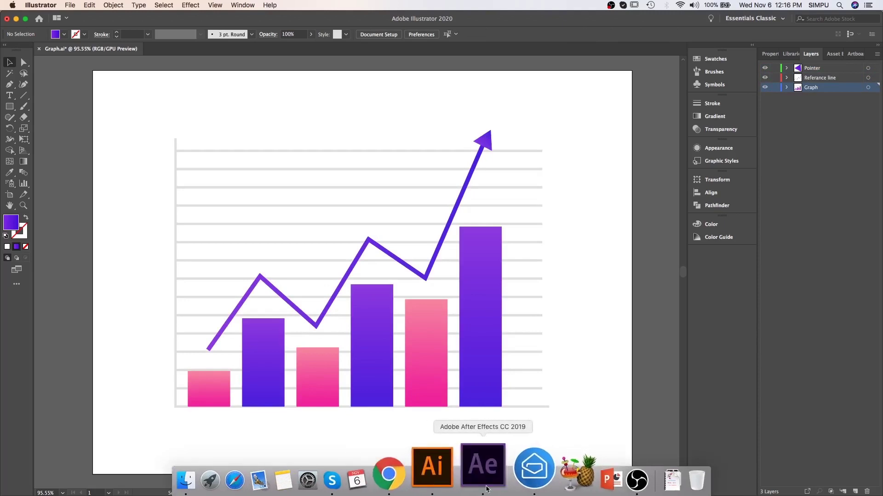
pyautogui.click(491, 471)
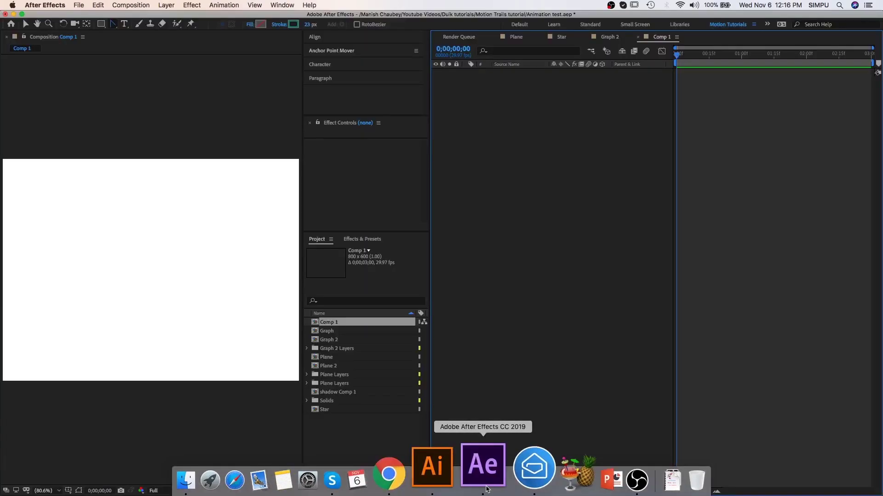
# Step: Import Graph.ai as Composition - Retain Layer Sizes, producing Graph 3 and its layers folder
pyautogui.doubleClick(369, 437)
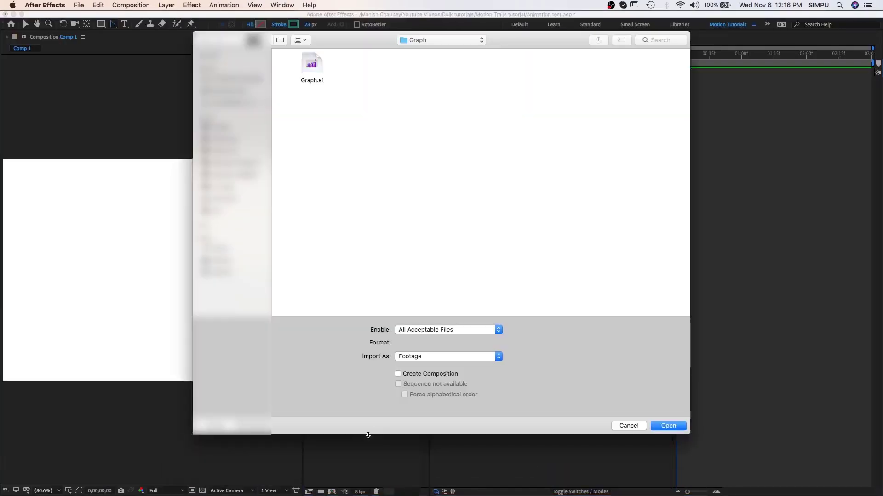
pyautogui.click(316, 71)
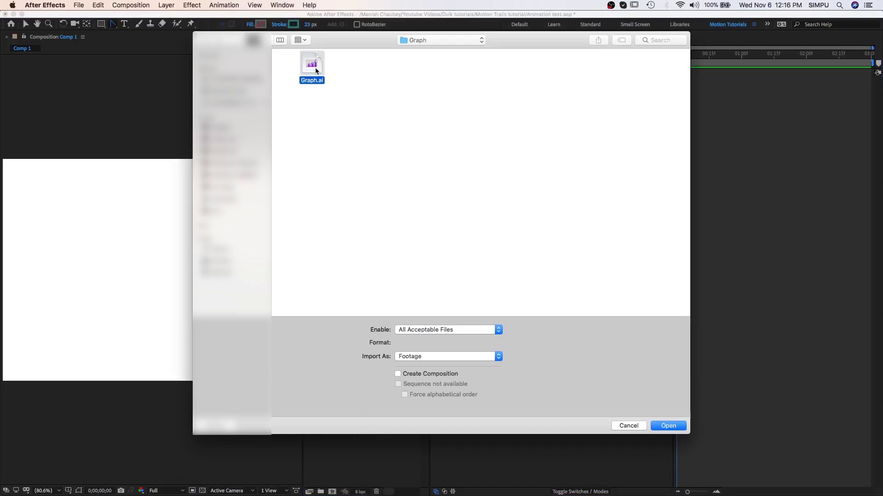
pyautogui.click(497, 358)
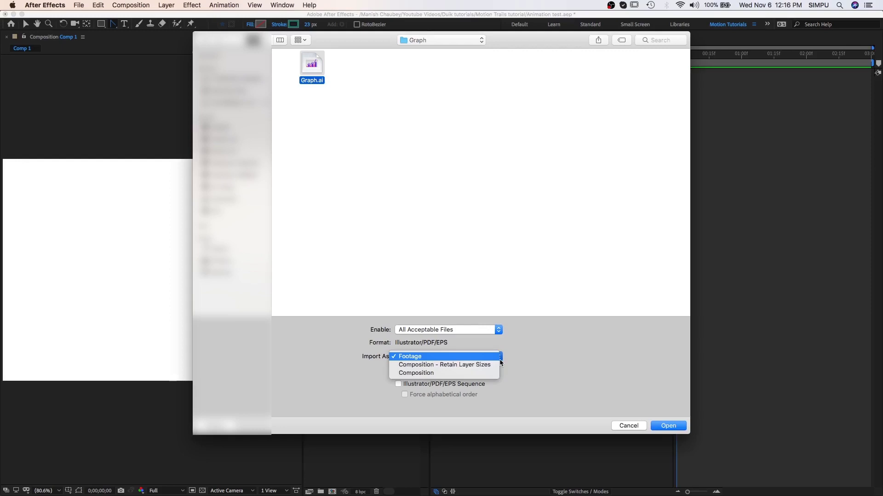
pyautogui.click(465, 365)
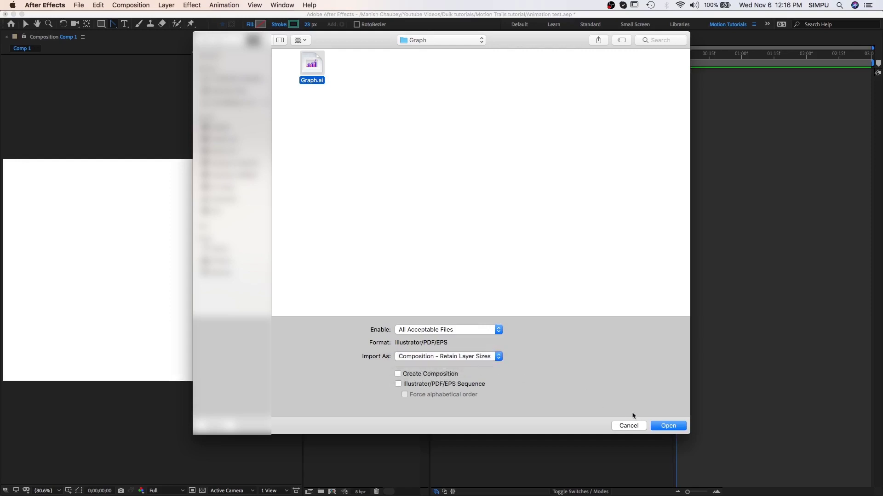
pyautogui.click(668, 426)
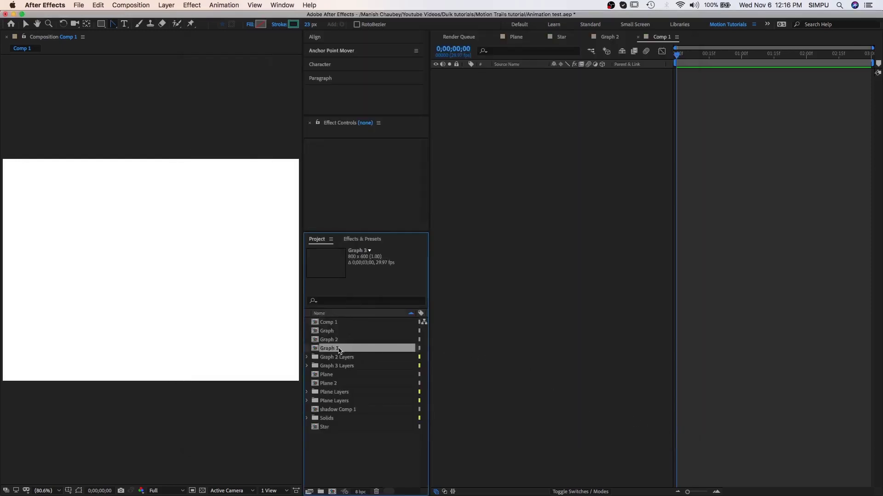
# Step: Place Graph 3 in Comp 1, open it, and set its background colour to white (FFFFFF)
pyautogui.moveTo(338, 352); pyautogui.dragTo(568, 106)
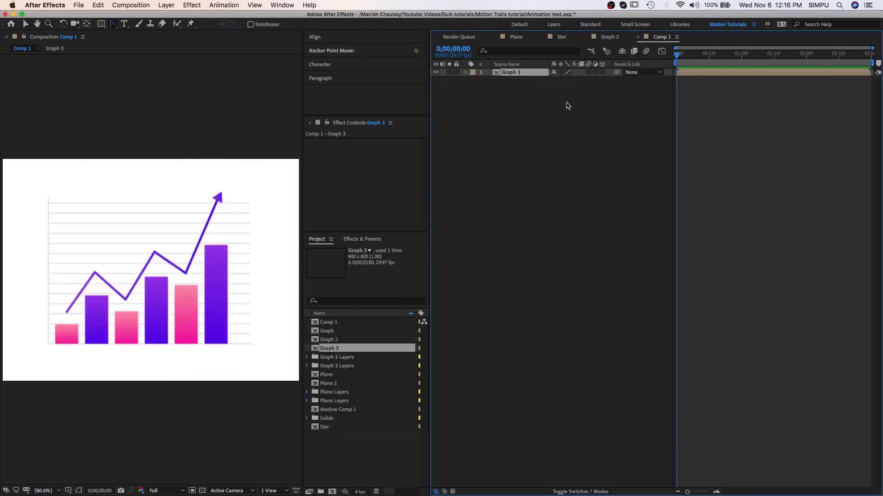
pyautogui.doubleClick(684, 76)
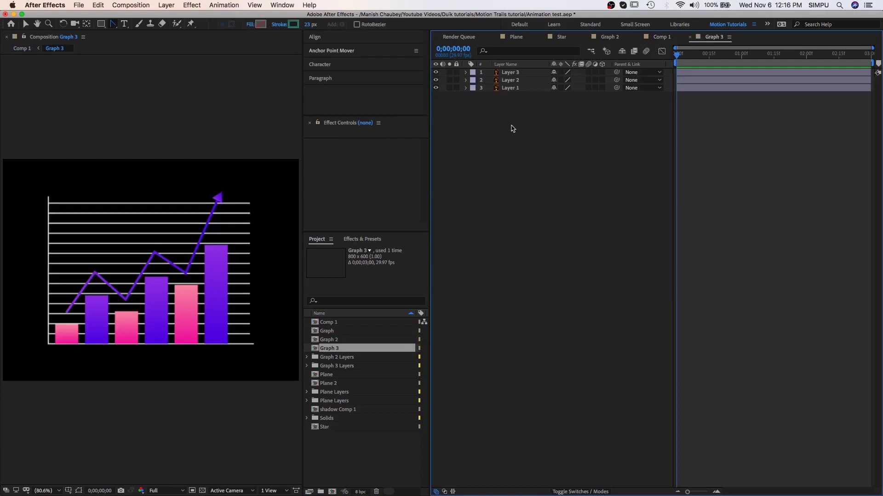
pyautogui.click(130, 6)
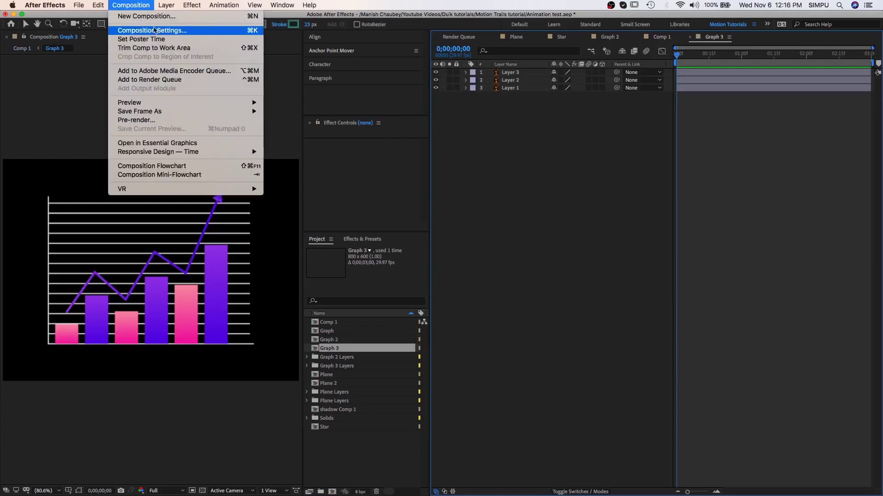
pyautogui.click(138, 31)
pyautogui.click(359, 265)
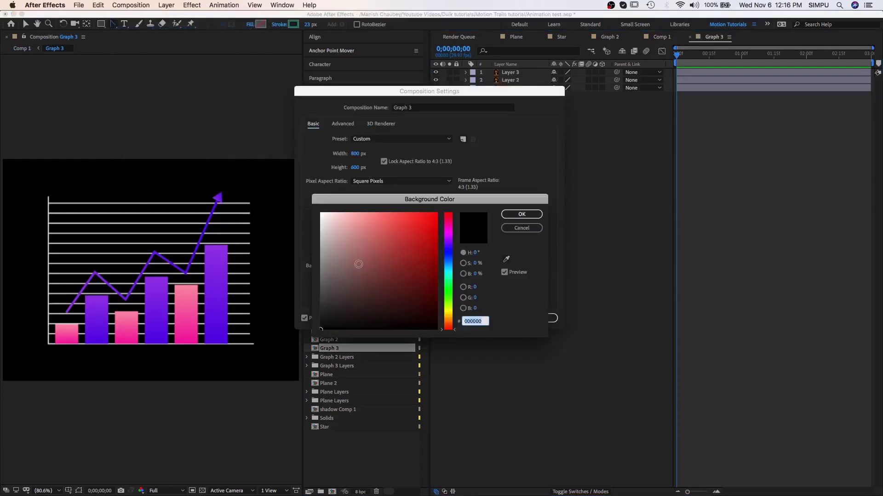
pyautogui.click(321, 213)
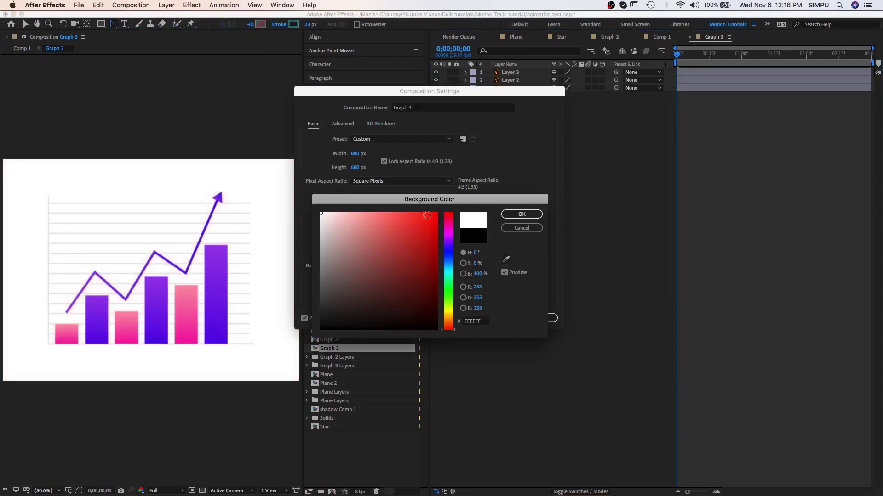
pyautogui.click(530, 218)
pyautogui.click(545, 319)
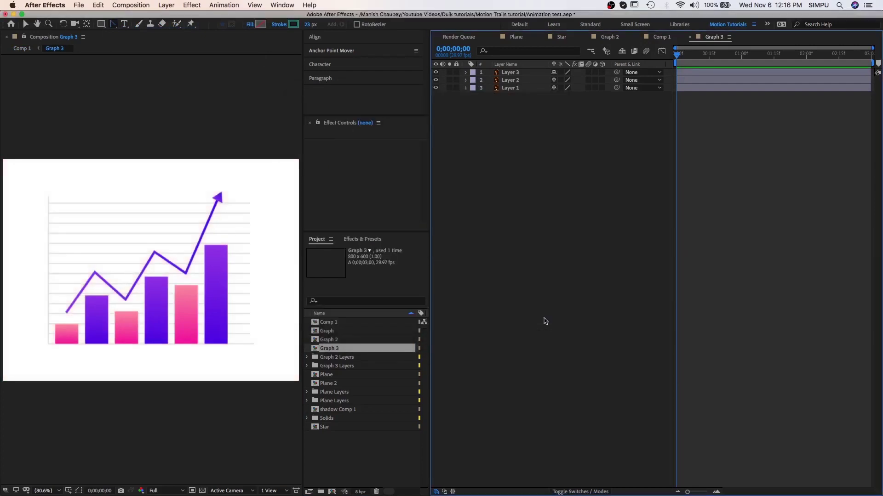
# Step: Hide and show each of the three layers to identify the bars, line and arrowhead
pyautogui.click(510, 89)
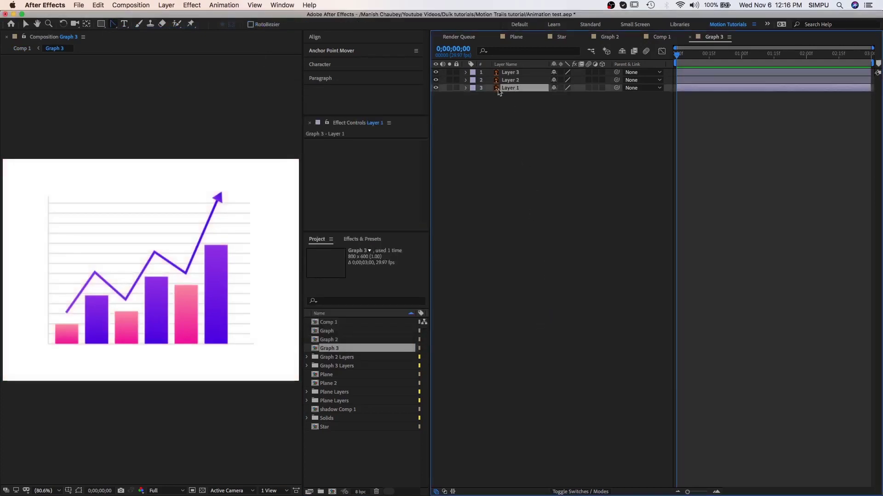
pyautogui.click(436, 89)
pyautogui.click(436, 88)
pyautogui.click(435, 80)
pyautogui.click(436, 80)
pyautogui.click(435, 72)
pyautogui.click(436, 72)
# Step: Rename the layers, bottom to top, Graph, Reference line and Pointer
pyautogui.press('Return')
pyautogui.write('Graph')
pyautogui.press('Return')
pyautogui.press('super+Up')
pyautogui.press('Return')
pyautogui.write('Reference line')
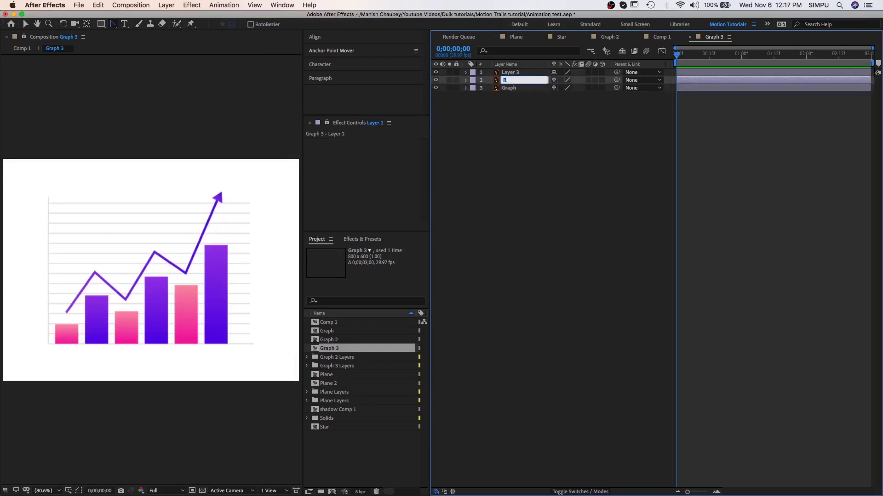
pyautogui.press('Return')
pyautogui.press('super+Up')
pyautogui.press('Return')
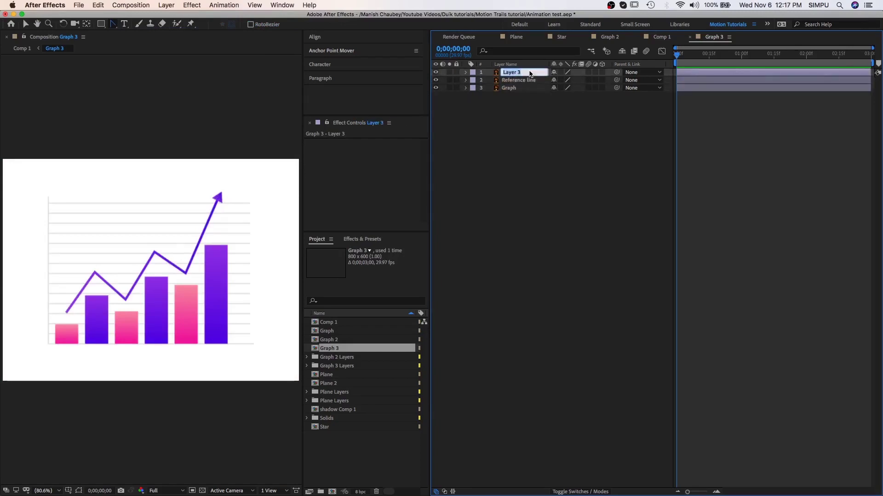
pyautogui.write('Pointer')
pyautogui.click(528, 111)
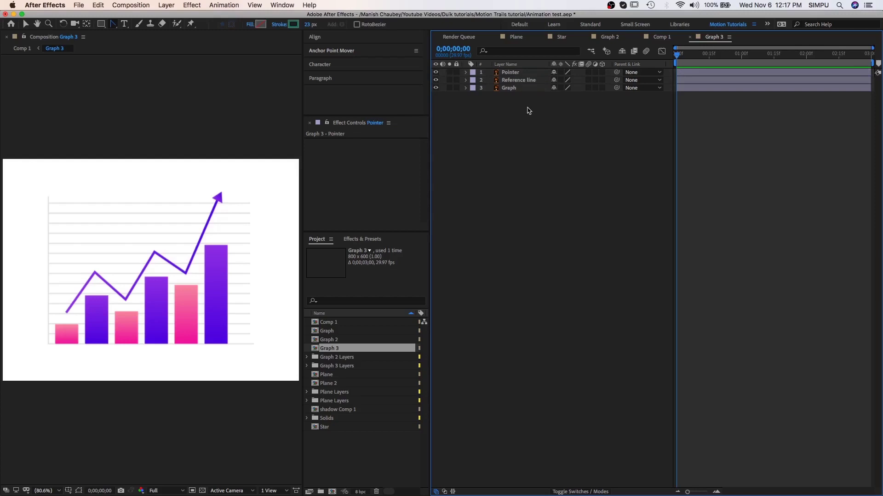
# Step: Set the Reference line layer's opacity to 20% using the T shortcut
pyautogui.click(534, 82)
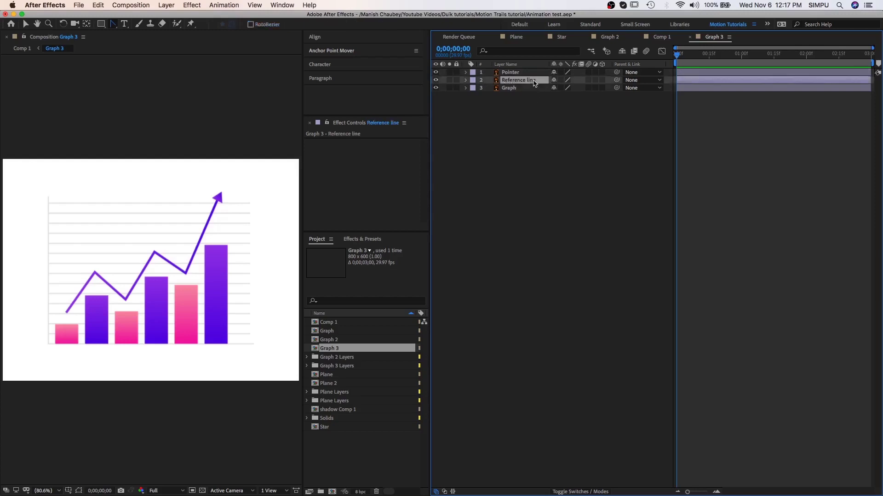
pyautogui.press('t')
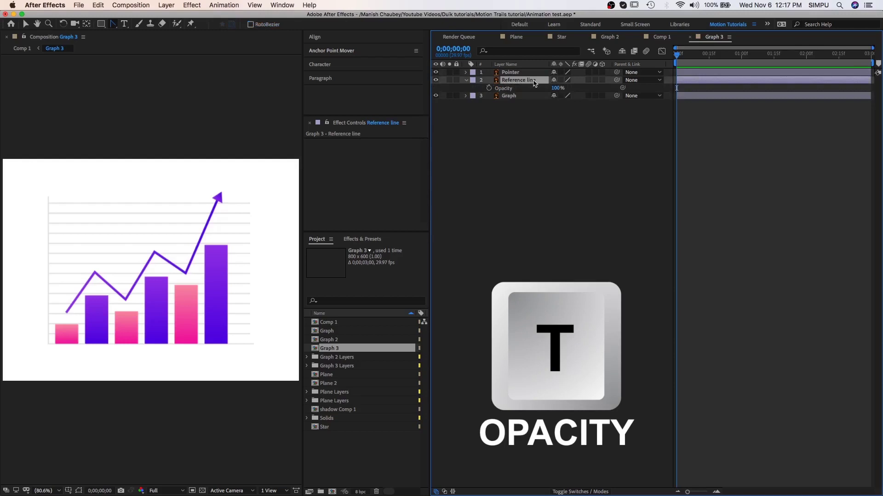
pyautogui.click(555, 88)
pyautogui.write('20')
pyautogui.press('Return')
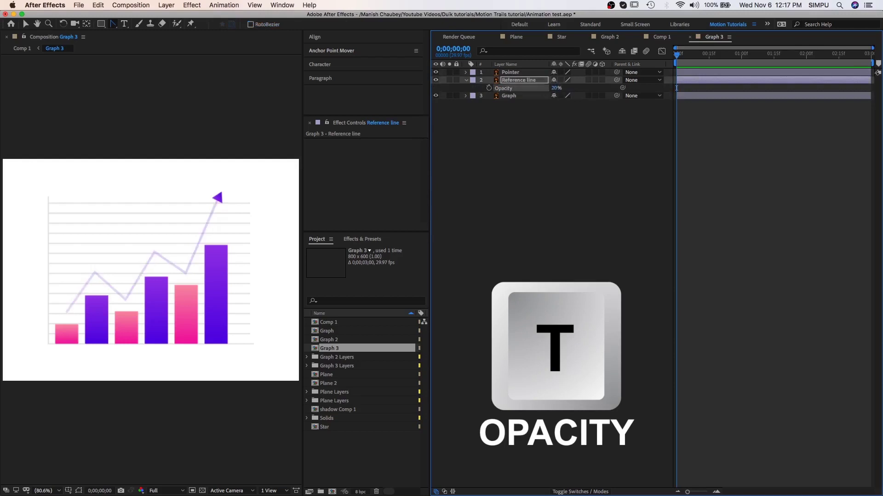
# Step: Reveal the Pointer layer's Position property and zoom the composition view to 100%
pyautogui.click(515, 75)
pyautogui.press('p')
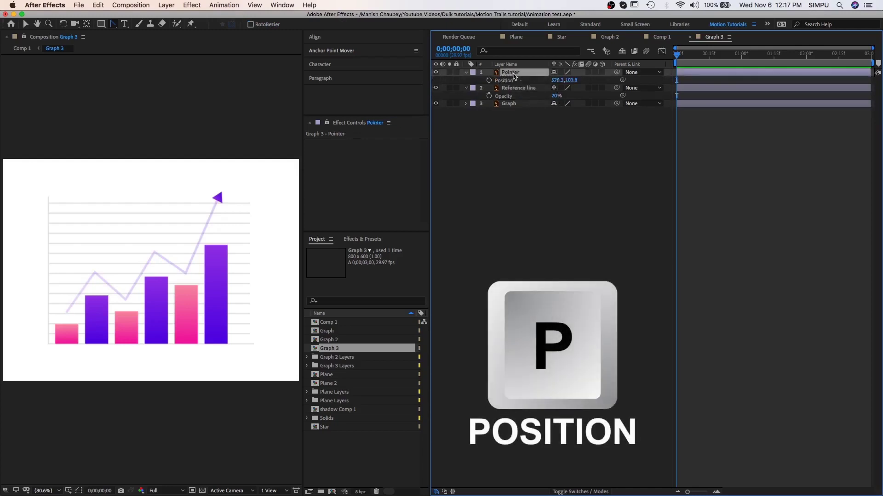
pyautogui.click(509, 82)
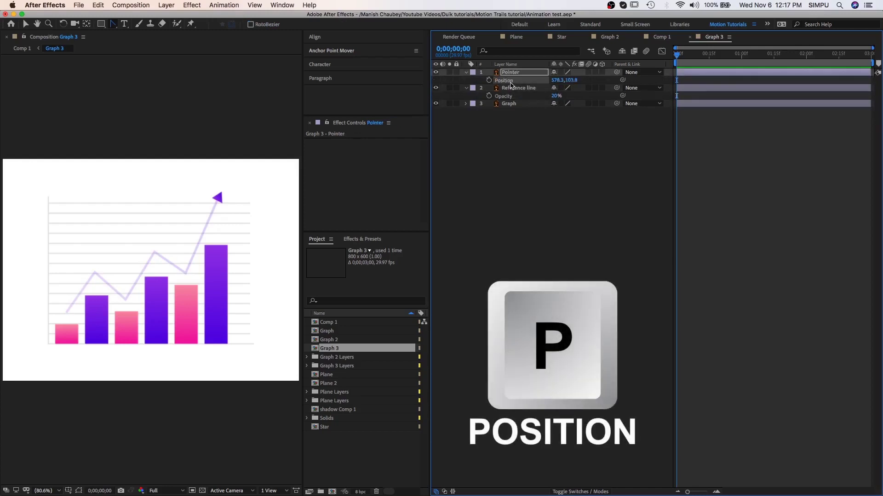
pyautogui.press('.')
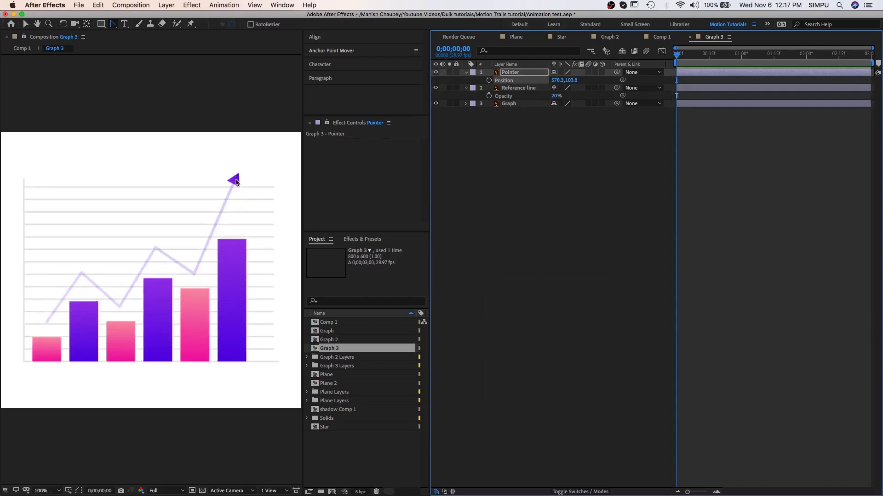
pyautogui.click(520, 74)
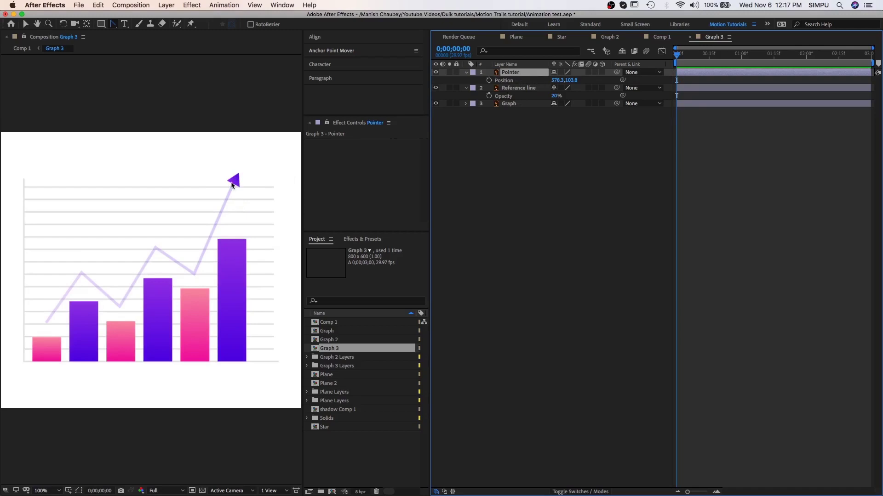
pyautogui.click(79, 491)
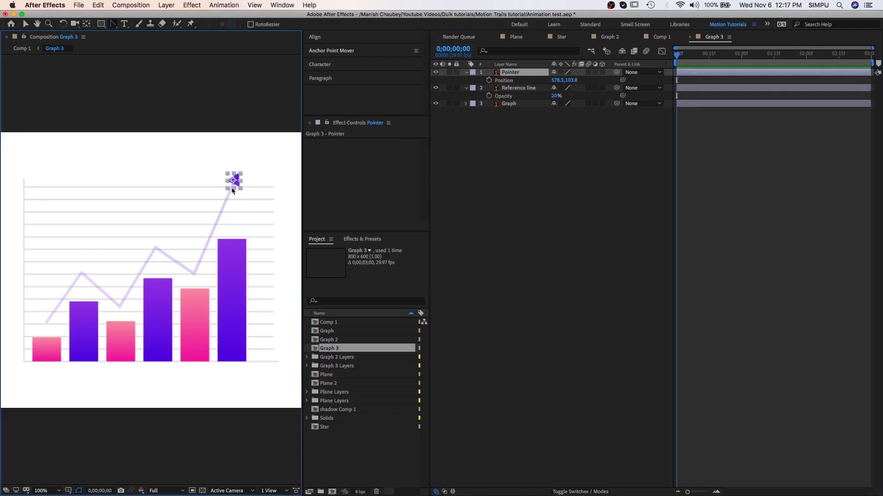
# Step: Drag the Pointer arrow to the start of the rising line above the first pink bar
pyautogui.moveTo(238, 187); pyautogui.dragTo(45, 326)
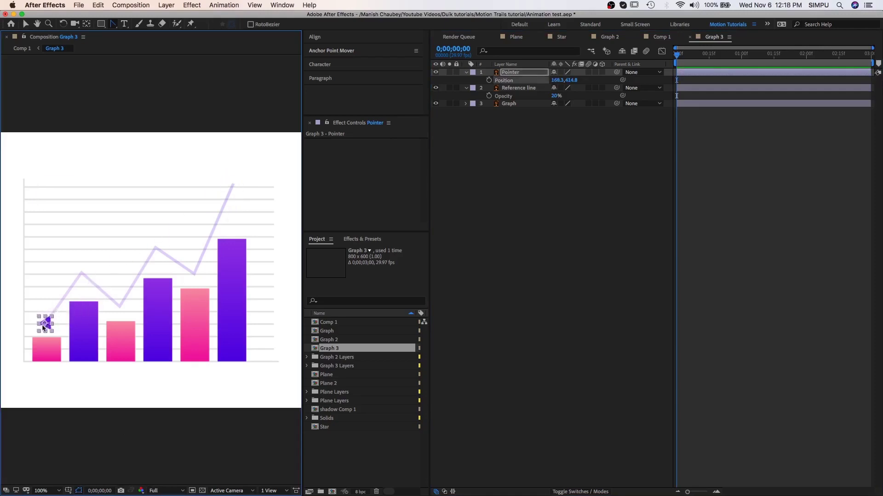
pyautogui.press('.')
pyautogui.press('space')
pyautogui.moveTo(124, 350); pyautogui.dragTo(164, 295)
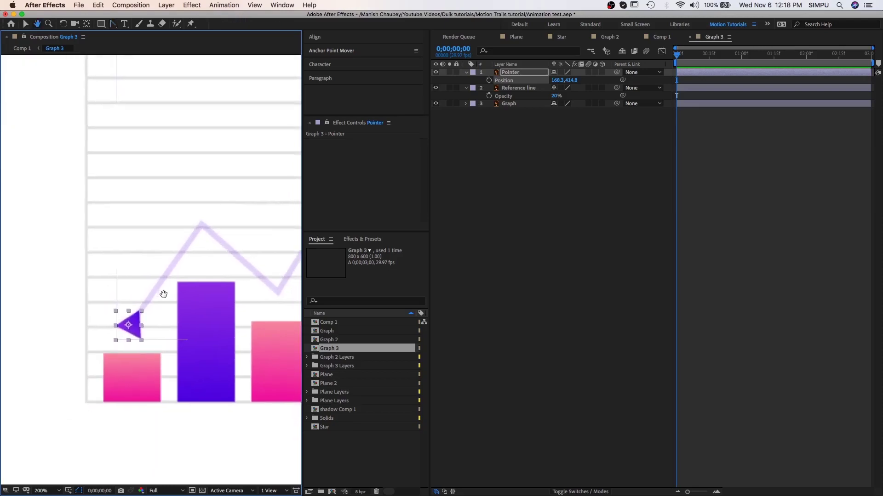
# Step: Move the Pointer's anchor point onto the arrowhead and reveal its Scale alongside Position
pyautogui.press('y')
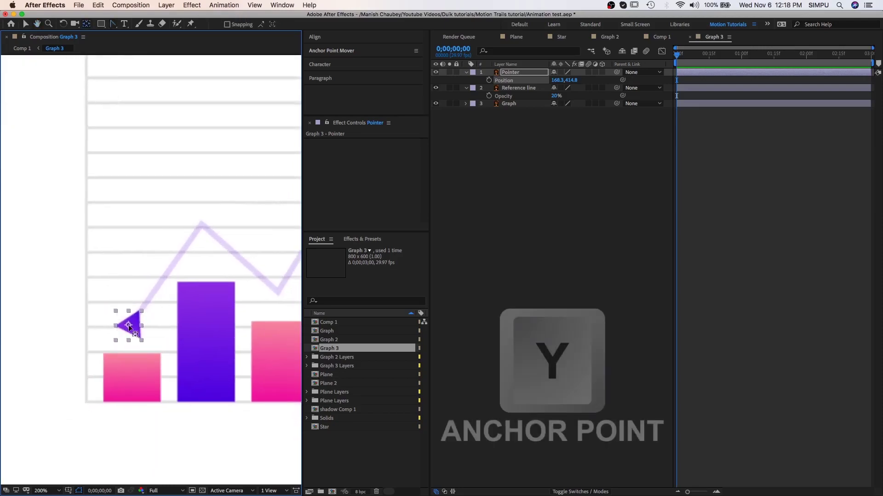
pyautogui.moveTo(129, 326); pyautogui.dragTo(129, 336)
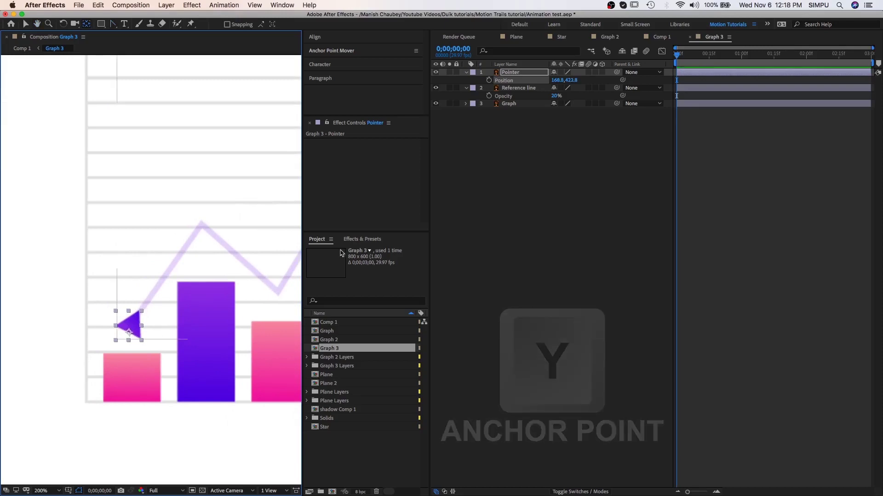
pyautogui.click(509, 76)
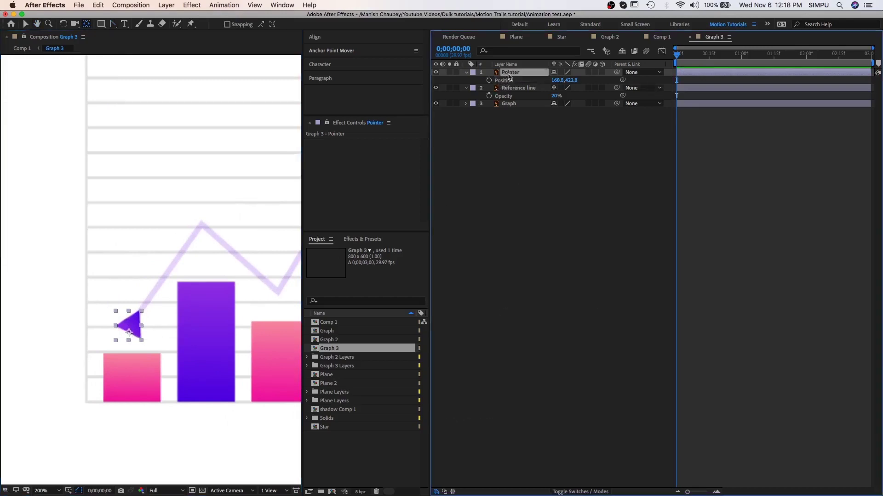
pyautogui.hotkey('shift', 's')
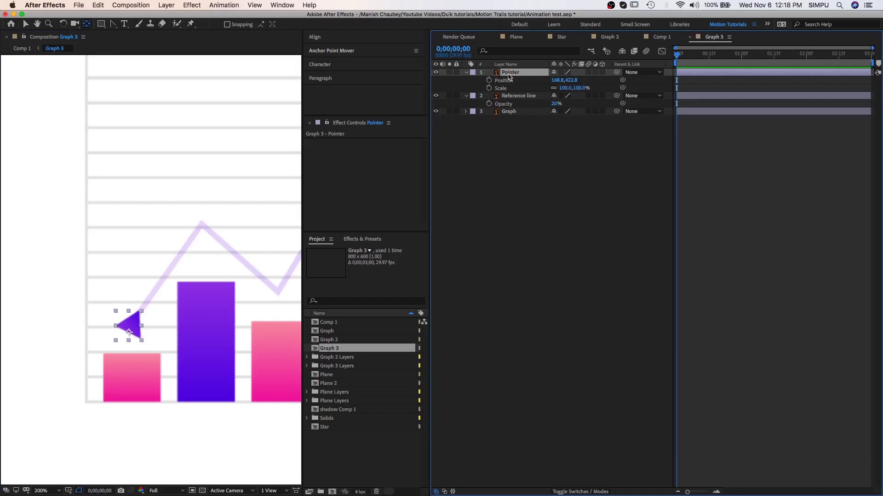
# Step: Keyframe the Pointer's Scale at 0%, then 105% a few frames later, then 100% at frame 12
pyautogui.click(489, 89)
pyautogui.click(566, 91)
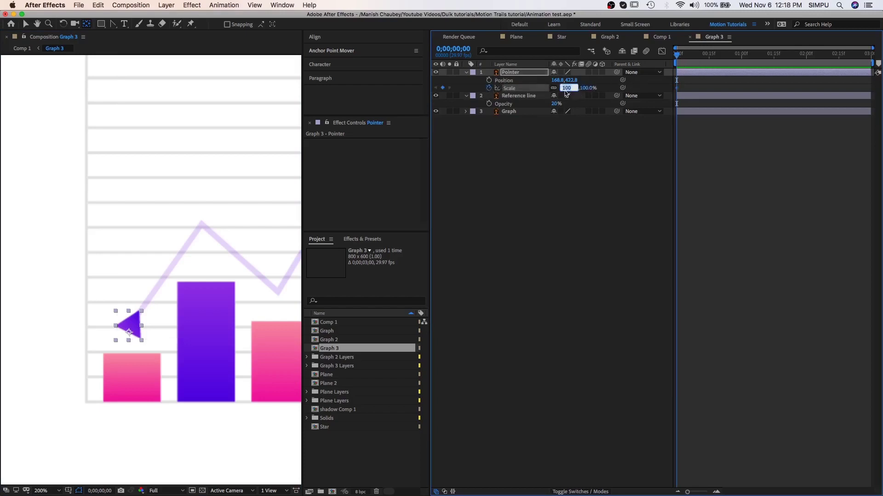
pyautogui.write('0')
pyautogui.press('Return')
pyautogui.moveTo(677, 55); pyautogui.dragTo(689, 61)
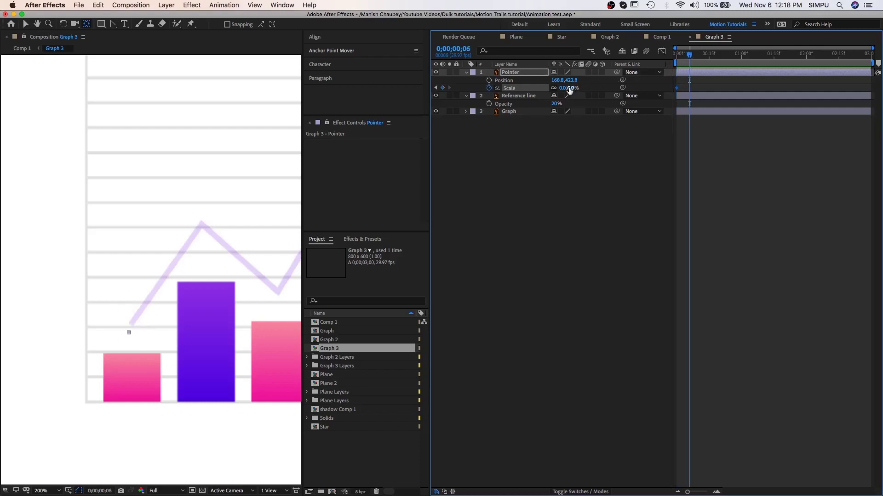
pyautogui.click(564, 89)
pyautogui.press('Return')
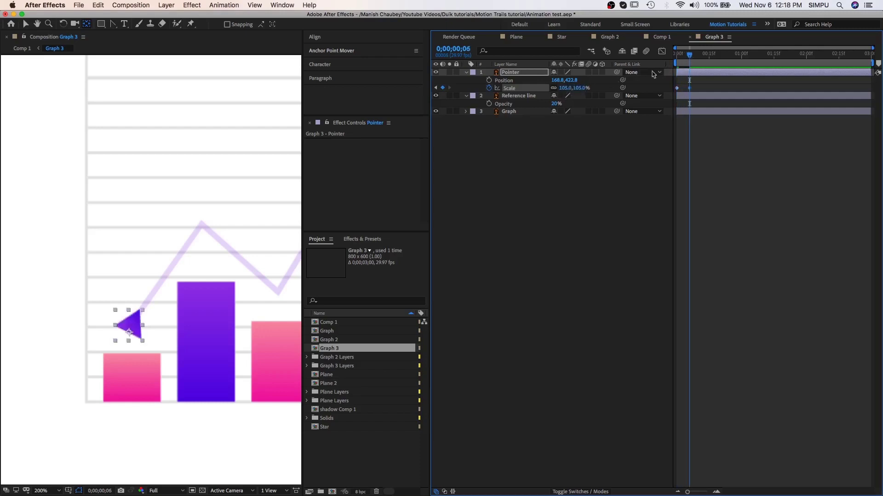
pyautogui.moveTo(692, 56); pyautogui.dragTo(707, 60)
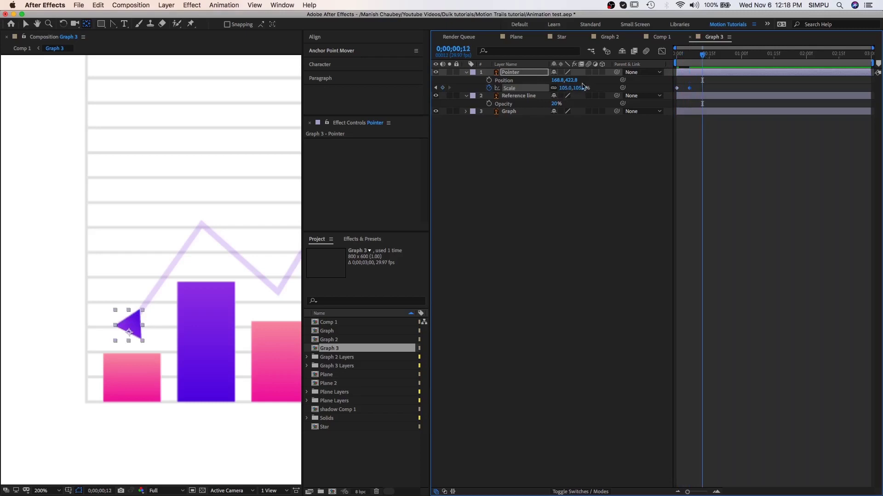
pyautogui.click(566, 88)
pyautogui.write('100')
pyautogui.press('Return')
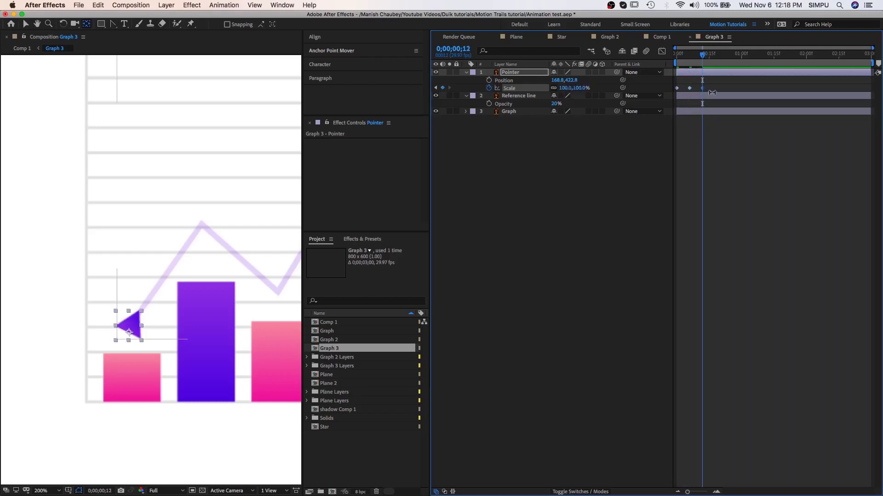
# Step: Apply Easy Ease to all three Scale keyframes
pyautogui.moveTo(717, 86); pyautogui.dragTo(669, 97)
pyautogui.rightClick(702, 89)
pyautogui.moveTo(728, 200)
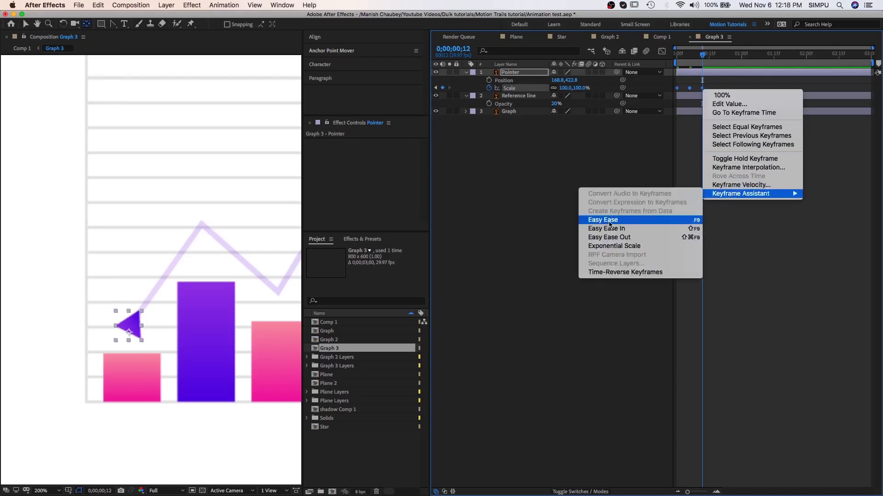
pyautogui.click(616, 223)
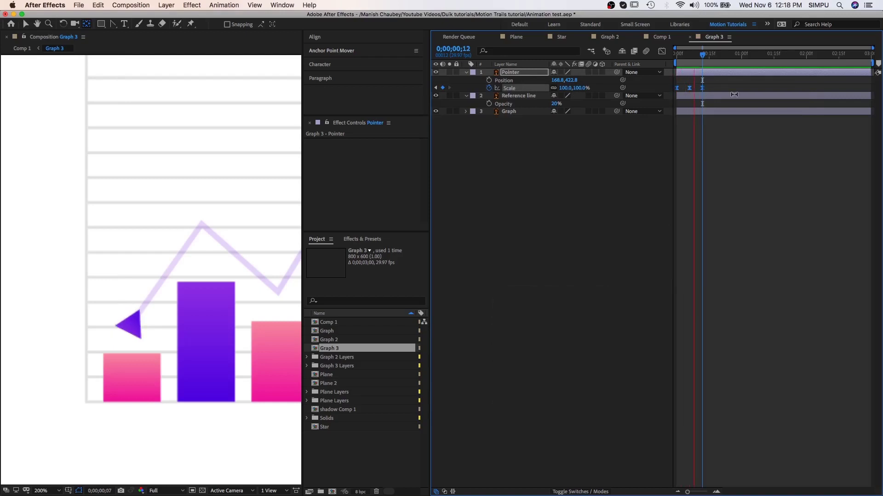
# Step: Stop the preview, zoom the viewer out, and start Position keyframing at 0;00;00;22
pyautogui.press('space')
pyautogui.moveTo(717, 54); pyautogui.dragTo(725, 61)
pyautogui.press('v')
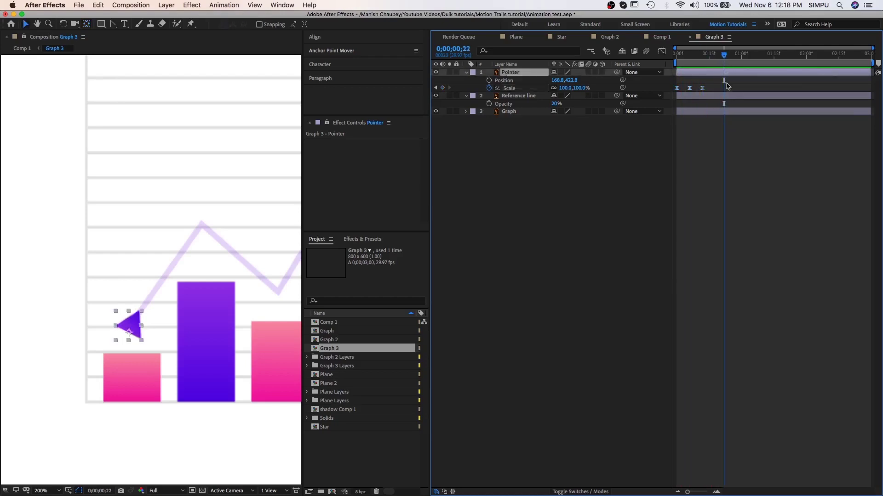
pyautogui.click(50, 491)
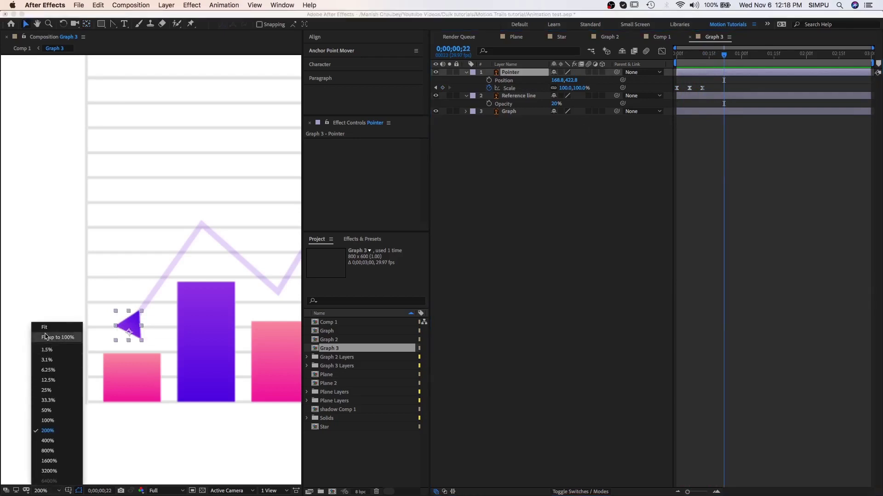
pyautogui.click(62, 338)
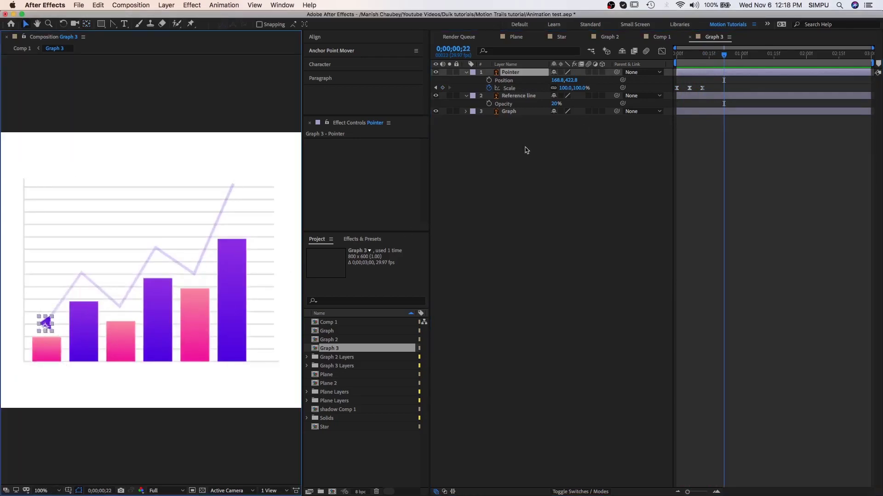
pyautogui.click(490, 81)
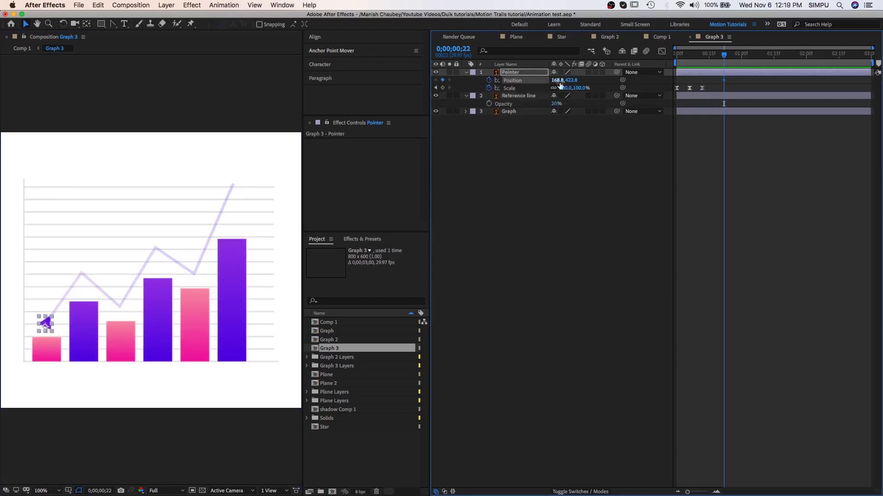
# Step: Move the triangle to the first peak at 0;00;01;03 and the first dip at 0;00;01;13
pyautogui.moveTo(727, 56); pyautogui.dragTo(749, 64)
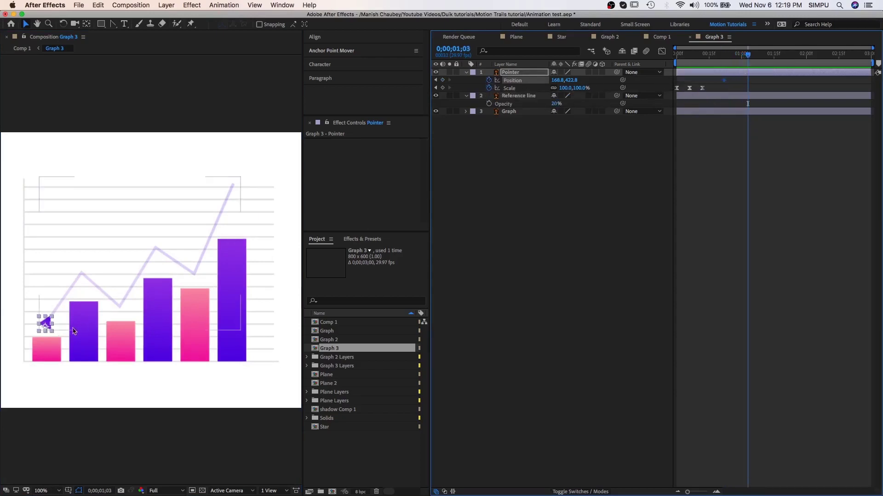
pyautogui.moveTo(48, 329); pyautogui.dragTo(81, 275)
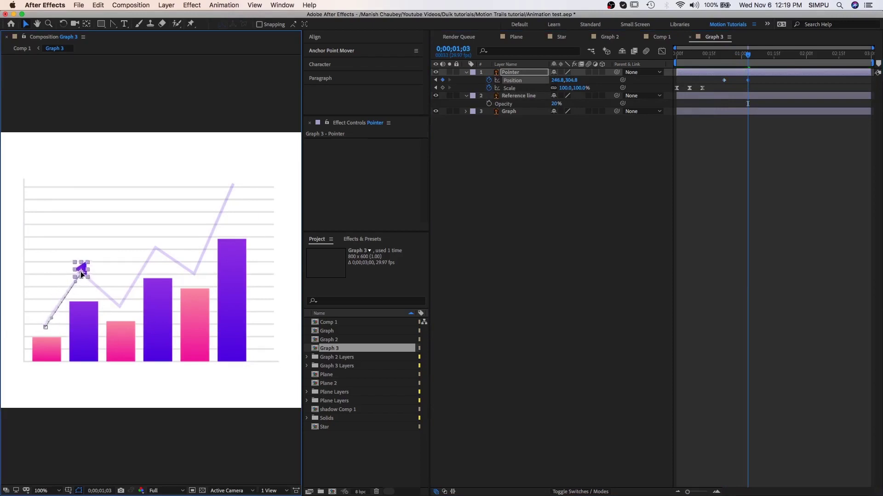
pyautogui.moveTo(82, 275); pyautogui.dragTo(82, 274)
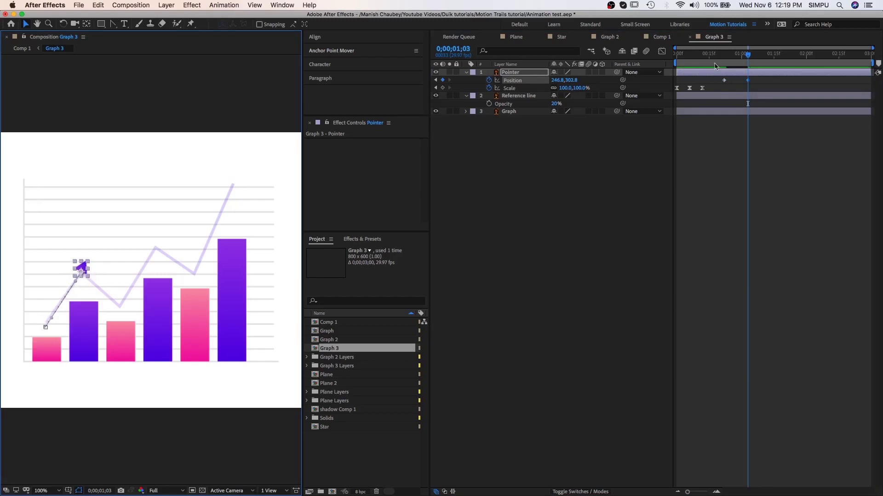
pyautogui.moveTo(750, 59); pyautogui.dragTo(772, 60)
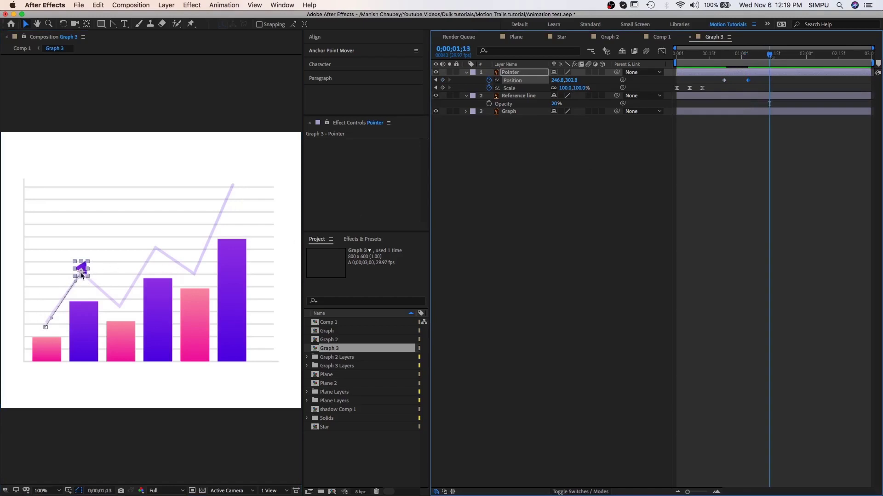
pyautogui.moveTo(81, 274); pyautogui.dragTo(119, 311)
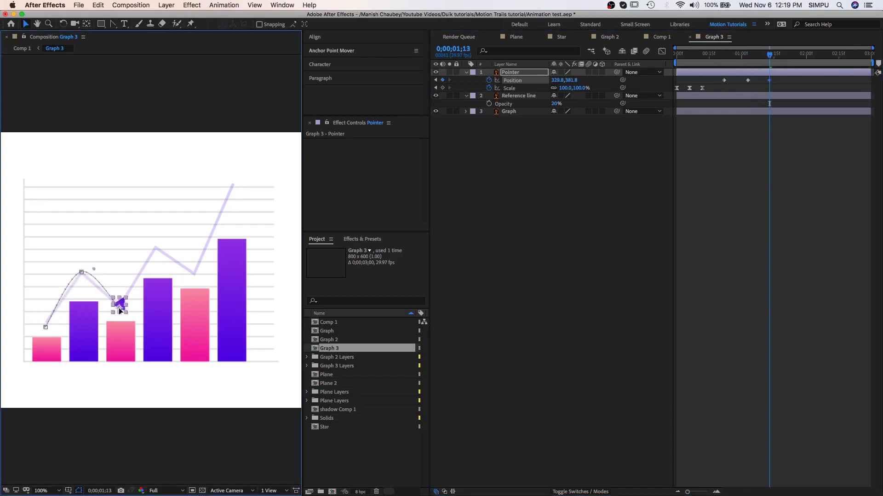
# Step: Place the triangle on the second peak (1;22), second dip (2;00), and line top (2;11)
pyautogui.moveTo(771, 56); pyautogui.dragTo(789, 56)
pyautogui.moveTo(122, 312); pyautogui.dragTo(154, 250)
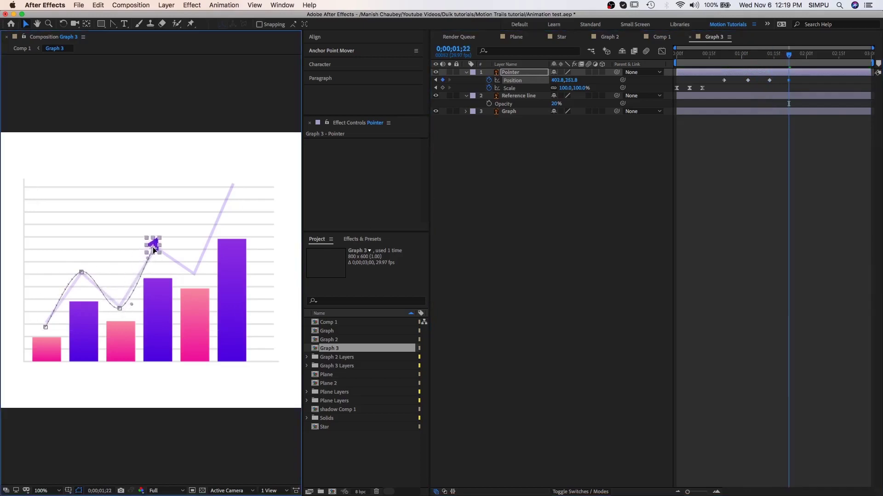
pyautogui.moveTo(788, 55); pyautogui.dragTo(807, 62)
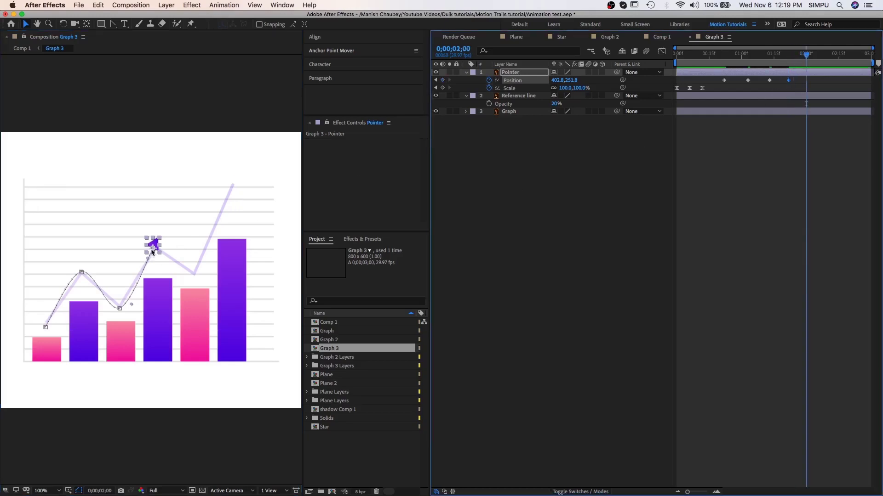
pyautogui.moveTo(153, 251); pyautogui.dragTo(192, 277)
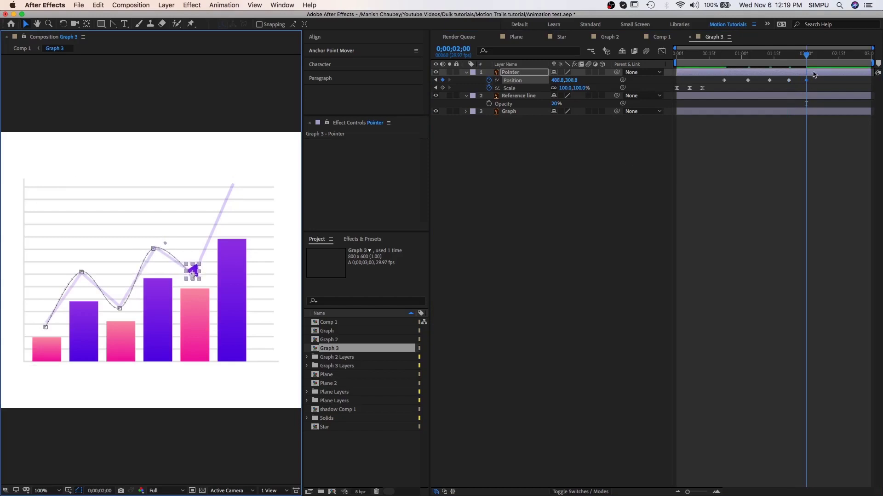
pyautogui.moveTo(812, 60); pyautogui.dragTo(831, 64)
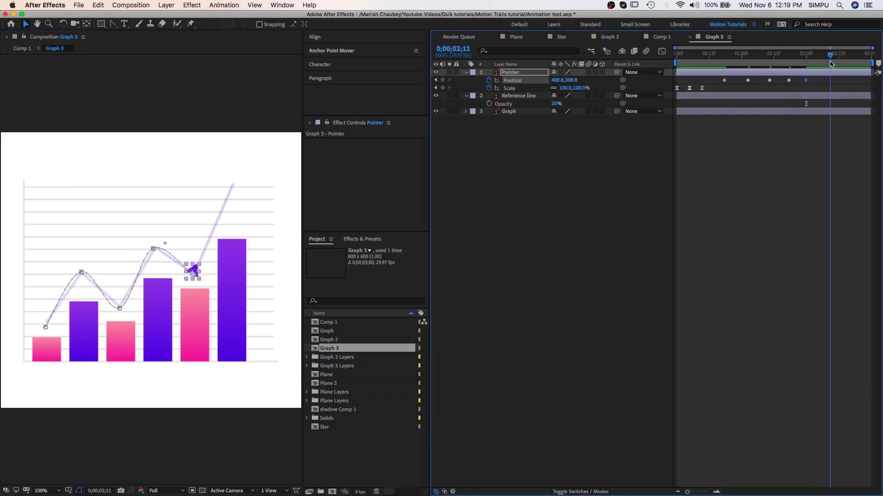
pyautogui.moveTo(195, 272); pyautogui.dragTo(231, 188)
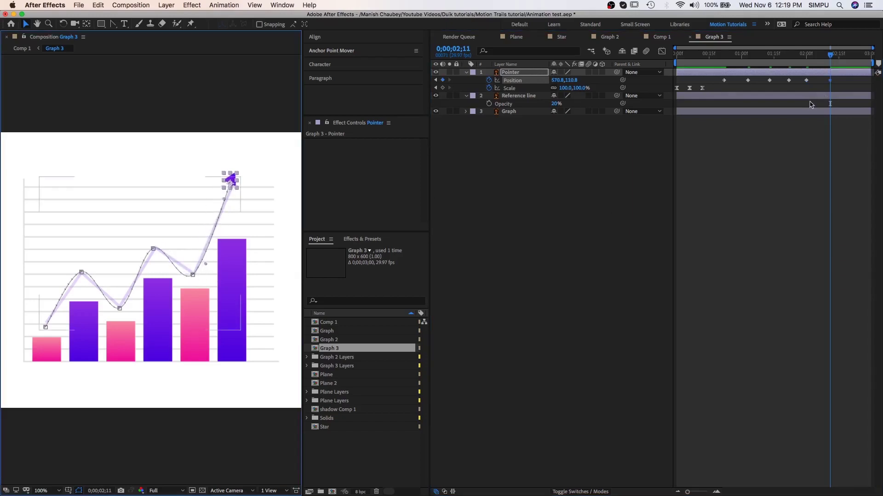
pyautogui.press('.')
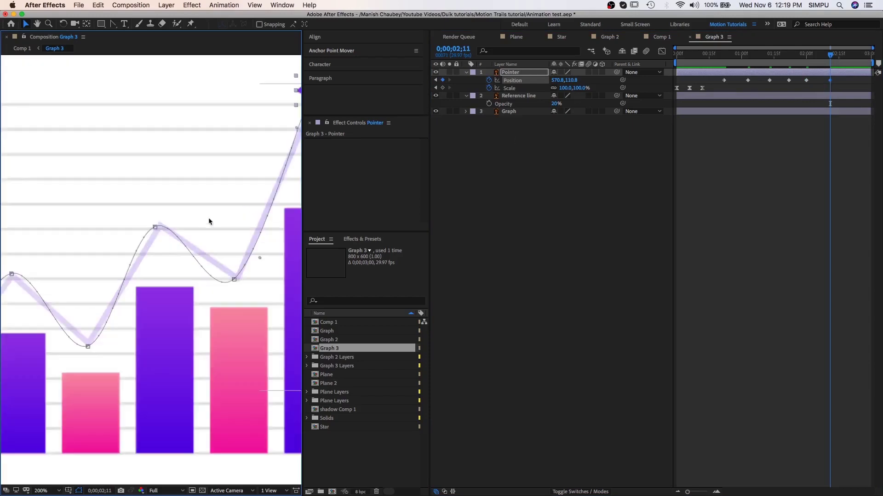
pyautogui.moveTo(210, 223); pyautogui.dragTo(165, 275)
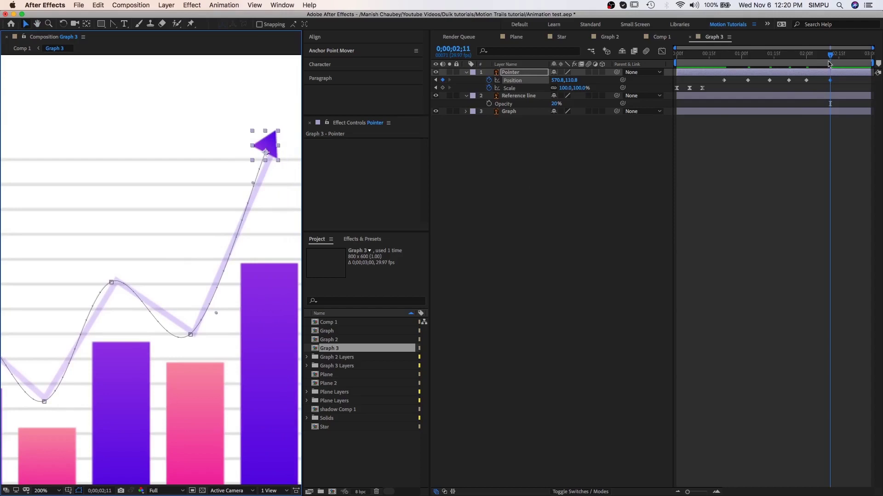
# Step: Set the Pointer layer's Auto-Orient to Orient Along Path
pyautogui.moveTo(831, 56); pyautogui.dragTo(830, 84)
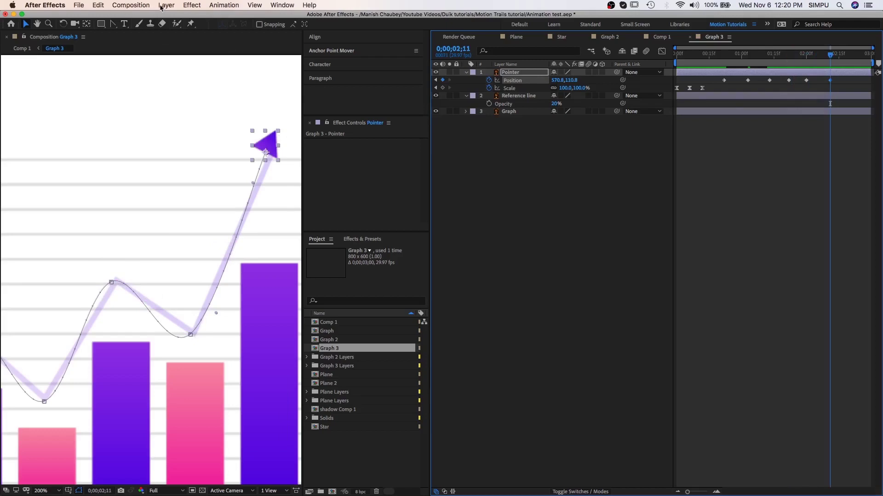
pyautogui.click(162, 6)
pyautogui.moveTo(248, 107)
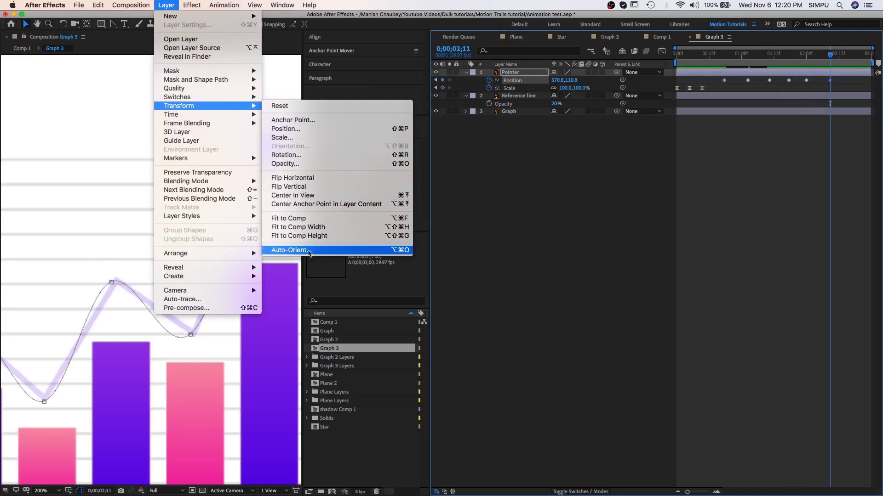
pyautogui.click(312, 252)
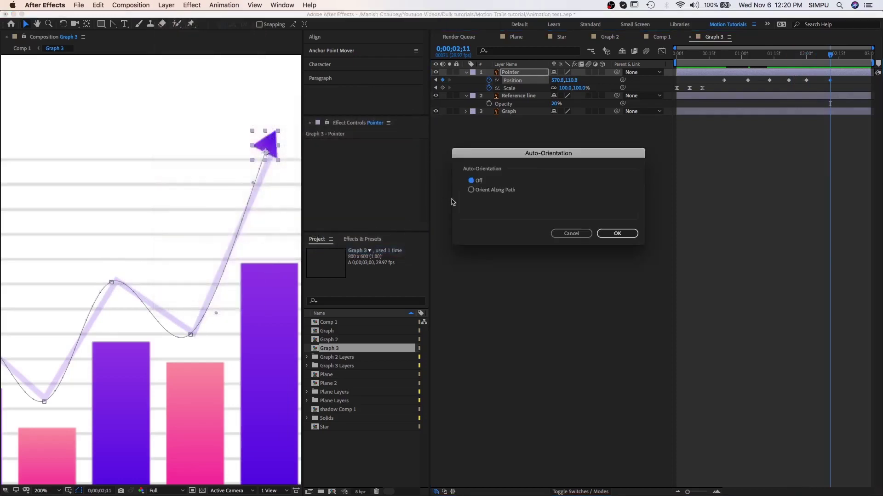
pyautogui.click(472, 192)
pyautogui.click(625, 234)
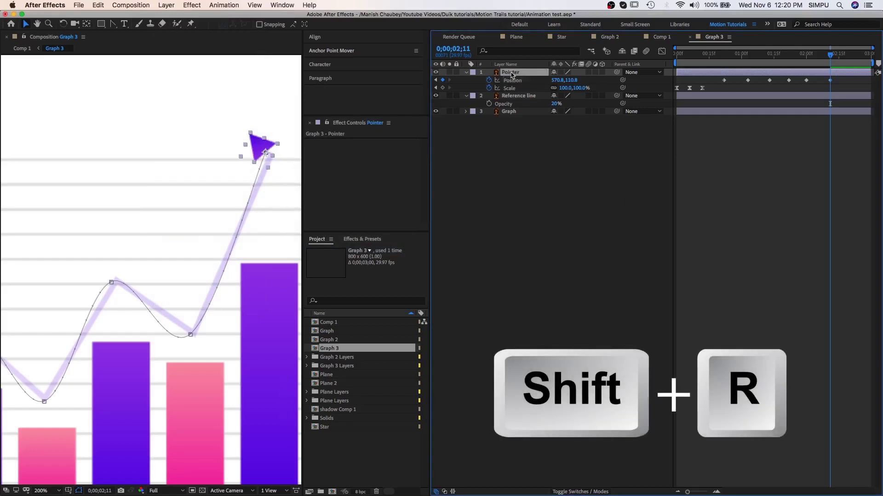
# Step: Set the Pointer's Rotation to 0x+67.0° so its tip leads along the path
pyautogui.hotkey('shift', 'r')
pyautogui.moveTo(563, 96); pyautogui.dragTo(621, 112)
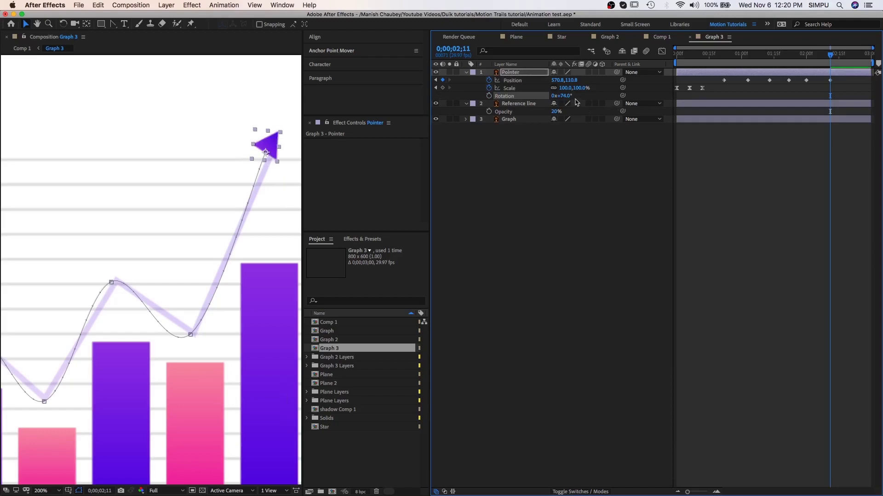
pyautogui.moveTo(568, 96); pyautogui.dragTo(566, 96)
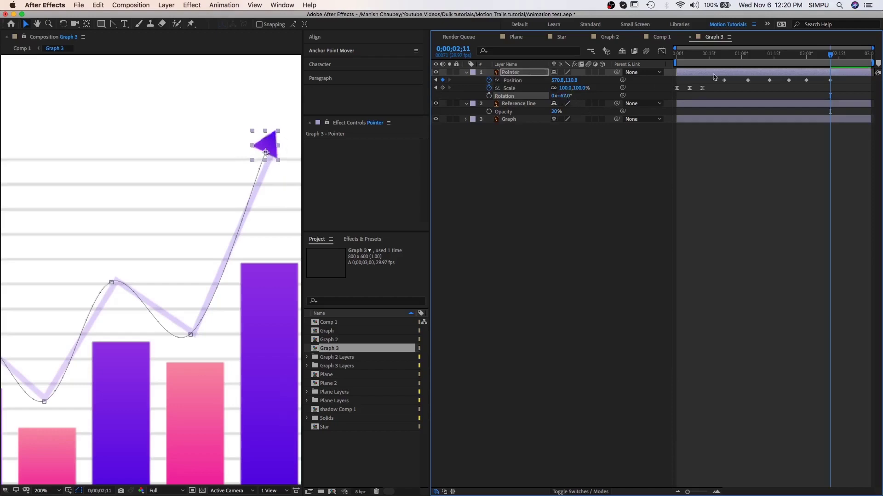
pyautogui.moveTo(831, 55)
pyautogui.mouseDown()
pyautogui.moveTo(763, 67)
pyautogui.moveTo(833, 62)
pyautogui.mouseUp()
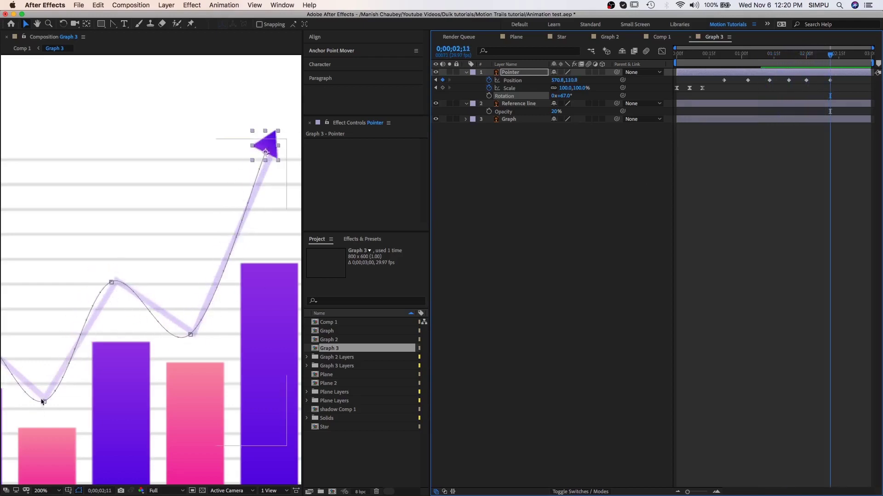
# Step: Fit the viewer, then Alt-drag the Pointer's Position keyframes to stretch them over a longer span
pyautogui.click(53, 491)
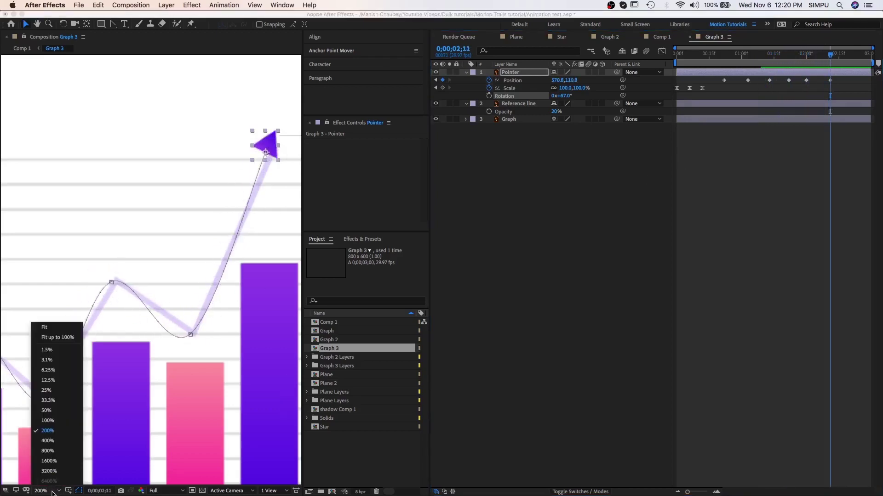
pyautogui.click(59, 327)
pyautogui.click(795, 187)
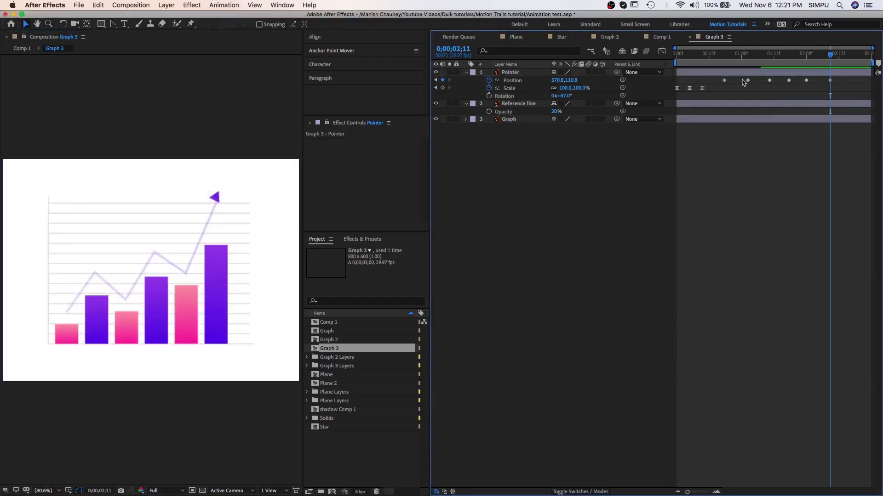
pyautogui.moveTo(840, 78); pyautogui.dragTo(726, 91)
pyautogui.moveTo(830, 80)
pyautogui.mouseDown()
pyautogui.moveTo(844, 81)
pyautogui.moveTo(822, 83)
pyautogui.mouseUp()
pyautogui.click(852, 83)
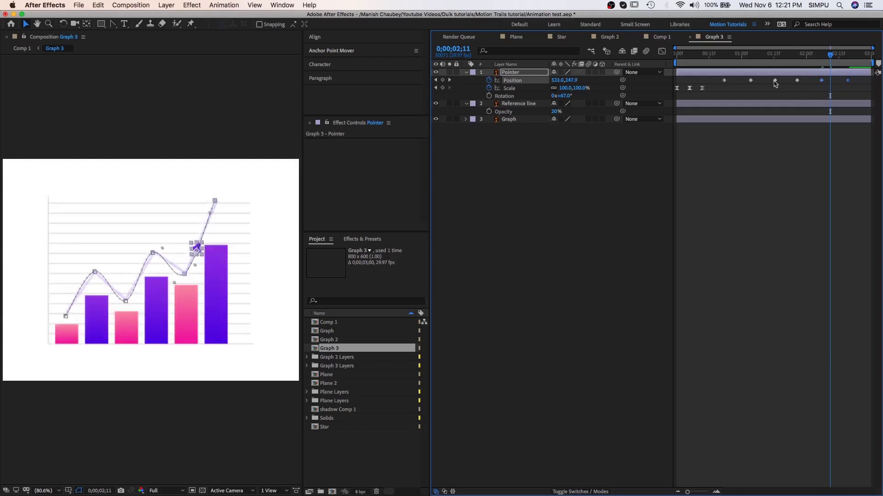
pyautogui.moveTo(855, 80); pyautogui.dragTo(720, 89)
# Step: Easy Ease the selected Position keyframes and show them as value curves
pyautogui.rightClick(725, 83)
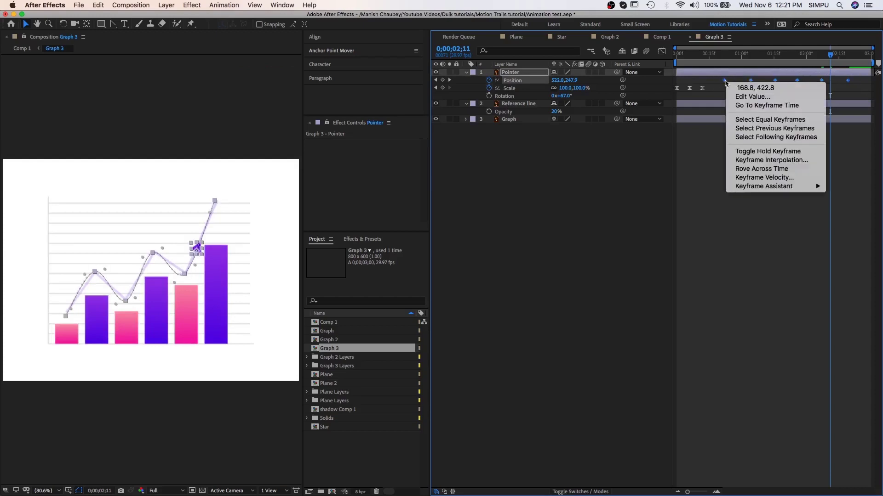
pyautogui.moveTo(746, 188)
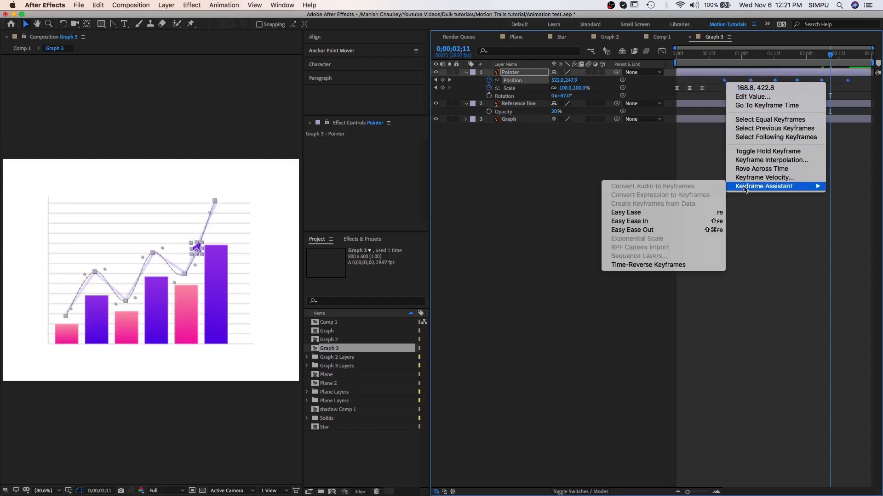
pyautogui.click(663, 213)
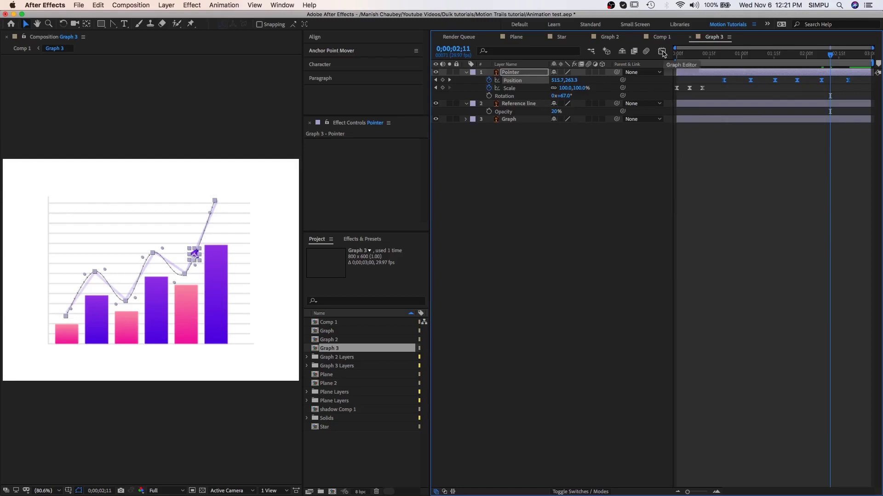
pyautogui.click(662, 52)
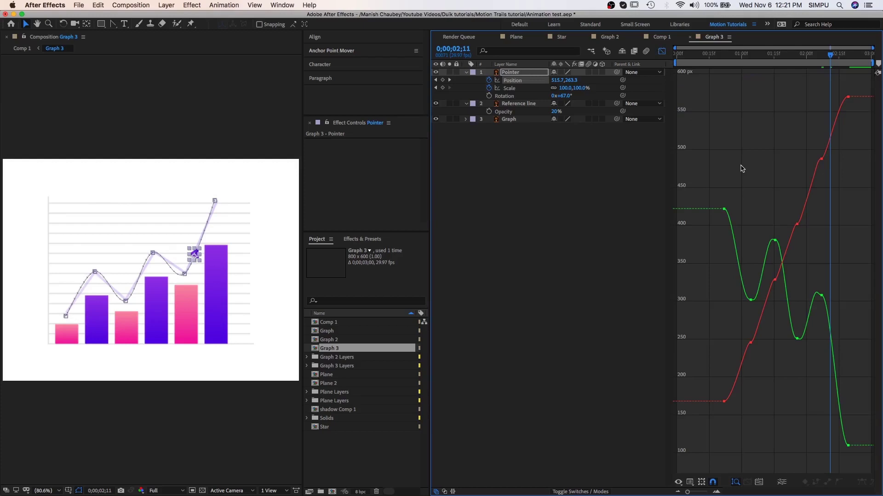
# Step: Maximize the Graph Editor and Easy Ease every Position keyframe
pyautogui.press('`')
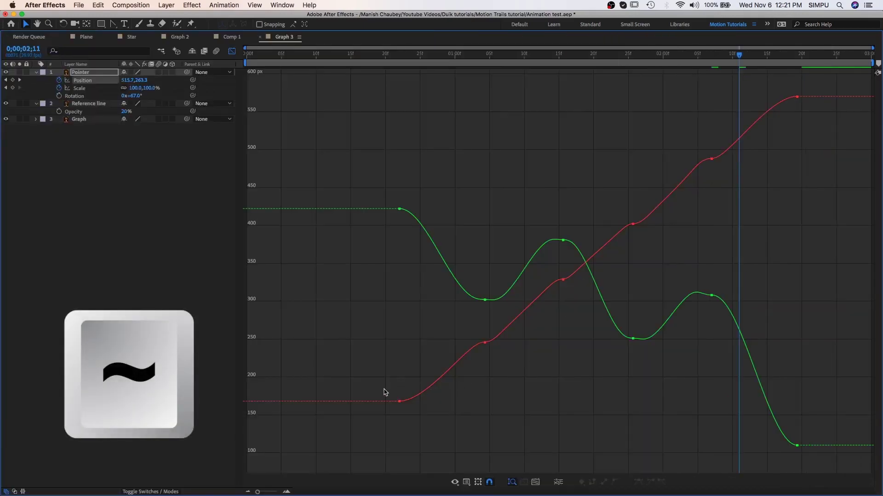
pyautogui.moveTo(386, 392); pyautogui.dragTo(403, 412)
pyautogui.moveTo(476, 332); pyautogui.dragTo(491, 348)
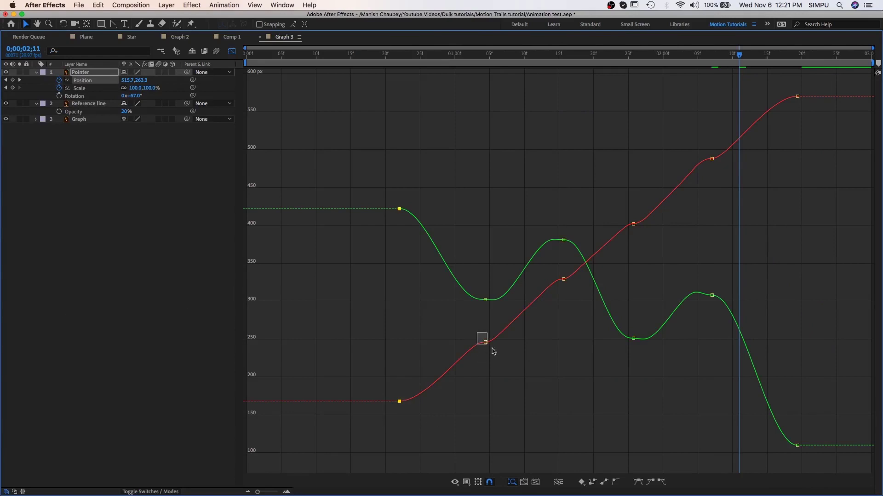
pyautogui.moveTo(548, 271); pyautogui.dragTo(576, 295)
pyautogui.moveTo(614, 218); pyautogui.dragTo(646, 239)
pyautogui.moveTo(694, 147); pyautogui.dragTo(697, 150)
pyautogui.moveTo(788, 85); pyautogui.dragTo(814, 117)
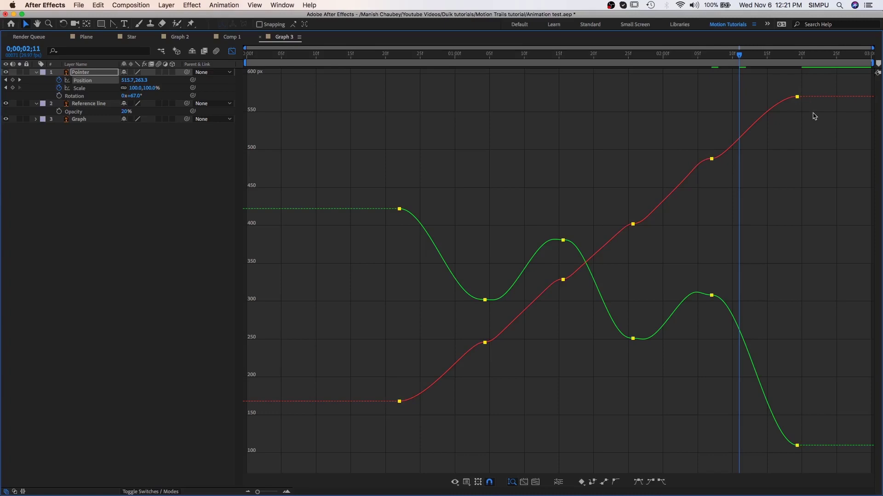
pyautogui.click(639, 483)
pyautogui.press('super+shift+a')
pyautogui.click(569, 350)
# Step: Separate Position into X and Y, ease the X keys, and straighten their handles
pyautogui.moveTo(460, 324); pyautogui.dragTo(503, 371)
pyautogui.click(558, 483)
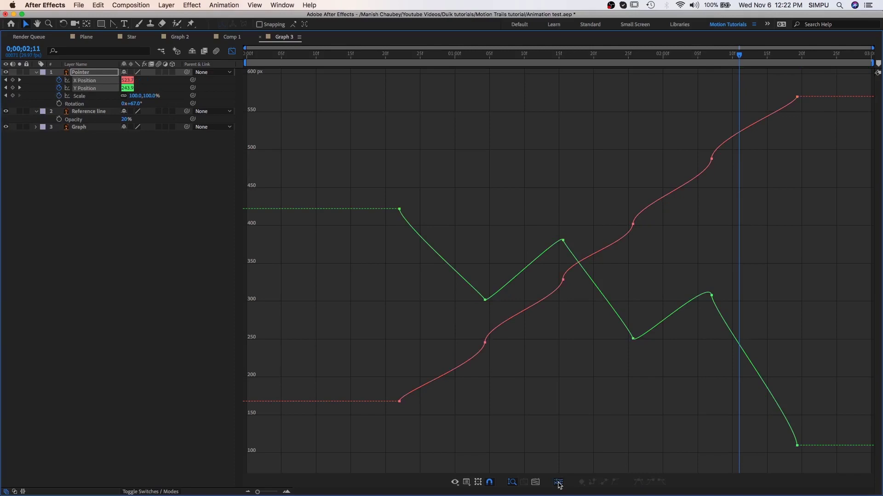
pyautogui.doubleClick(399, 401)
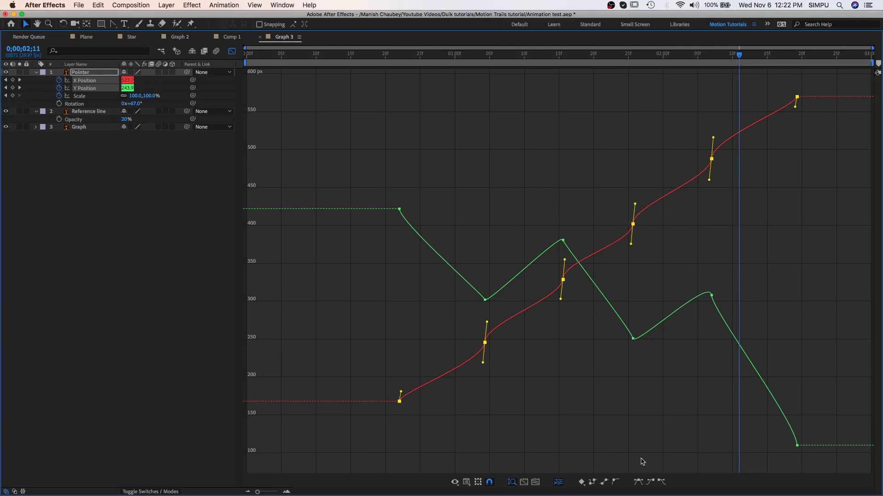
pyautogui.click(638, 483)
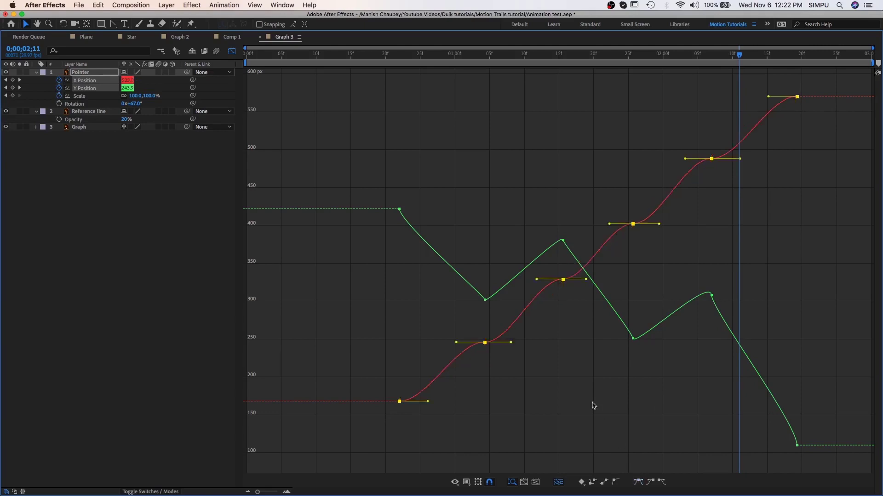
pyautogui.click(484, 343)
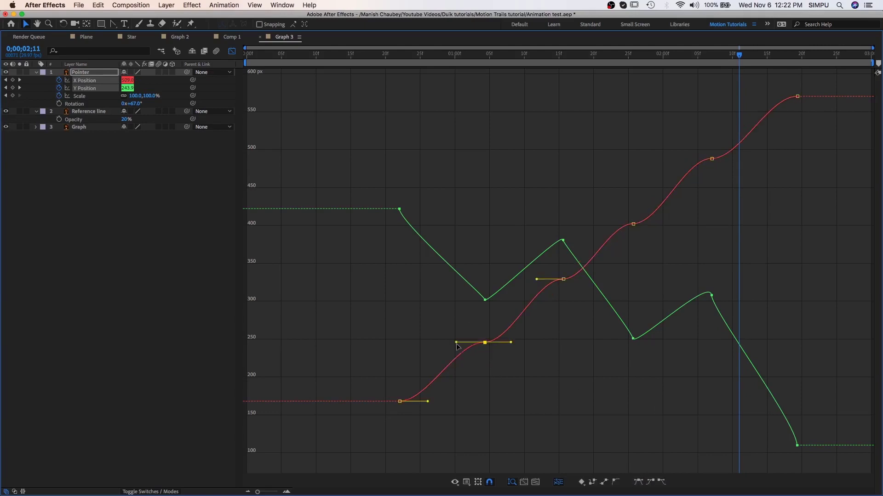
pyautogui.moveTo(456, 343); pyautogui.dragTo(461, 359)
pyautogui.moveTo(541, 282); pyautogui.dragTo(544, 300)
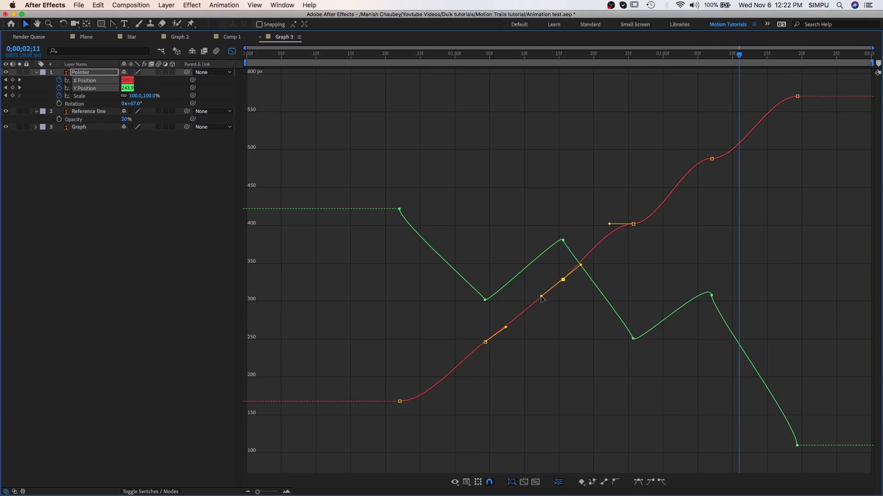
pyautogui.moveTo(607, 224); pyautogui.dragTo(613, 238)
pyautogui.moveTo(684, 159); pyautogui.dragTo(689, 177)
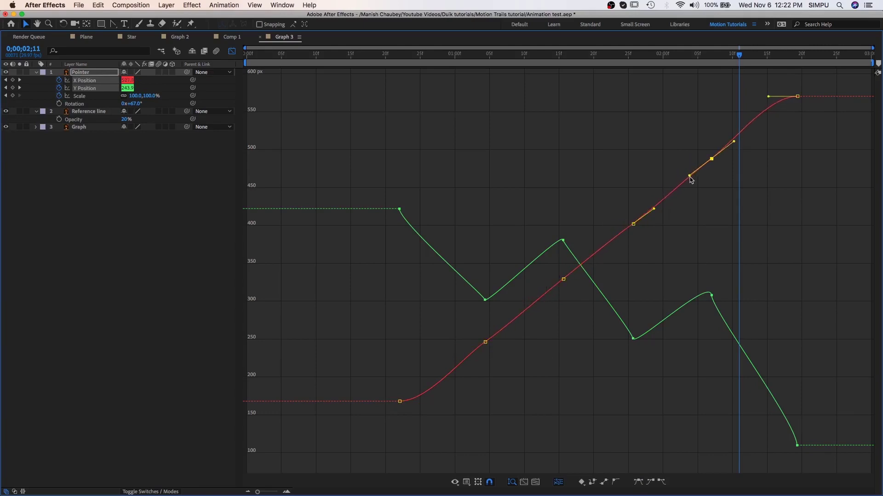
# Step: Easy Ease all six Y Position keyframes
pyautogui.click(399, 208)
pyautogui.moveTo(475, 275); pyautogui.dragTo(494, 310)
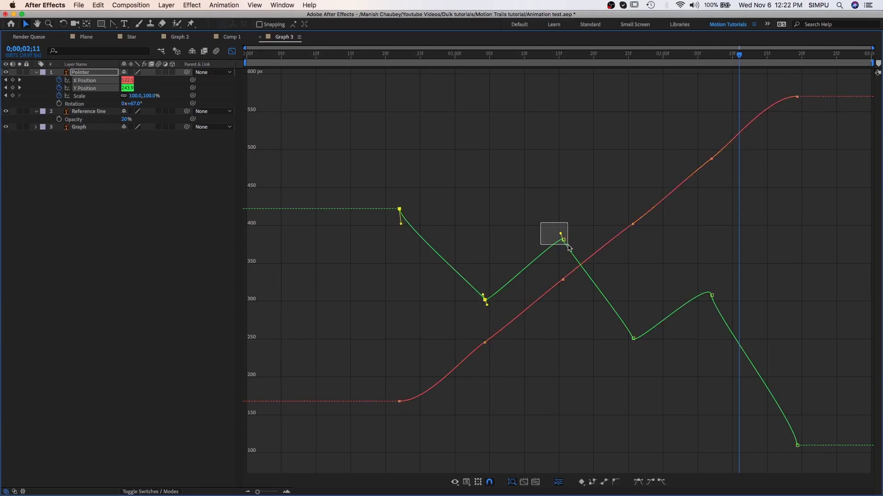
pyautogui.moveTo(568, 248); pyautogui.dragTo(569, 249)
pyautogui.moveTo(623, 302); pyautogui.dragTo(636, 331)
pyautogui.moveTo(698, 273); pyautogui.dragTo(715, 303)
pyautogui.keyDown('shift'); pyautogui.click(798, 445); pyautogui.keyUp('shift')
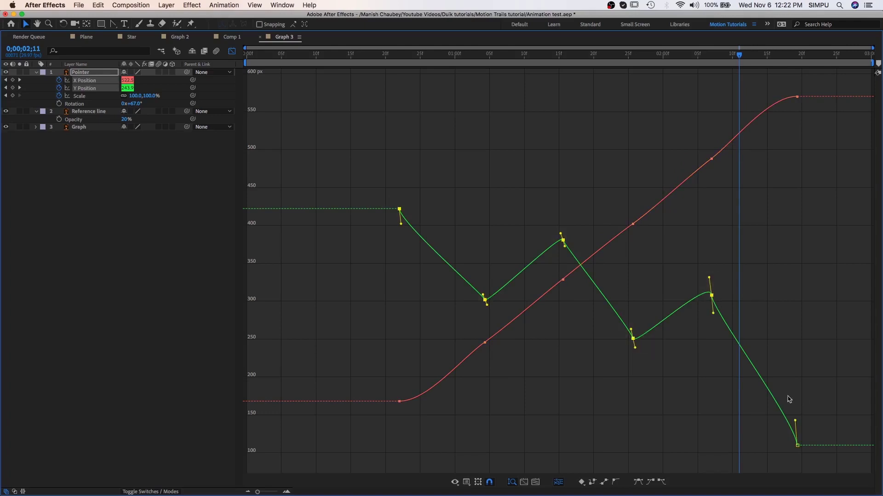
pyautogui.click(638, 482)
pyautogui.click(561, 357)
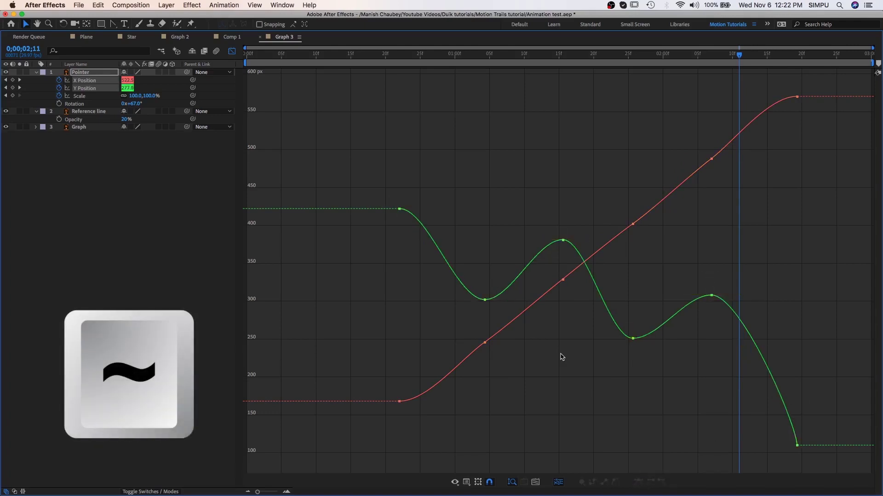
# Step: Restore the panel size, fit the graph, and Easy Ease the final Y Position keyframe
pyautogui.press('`')
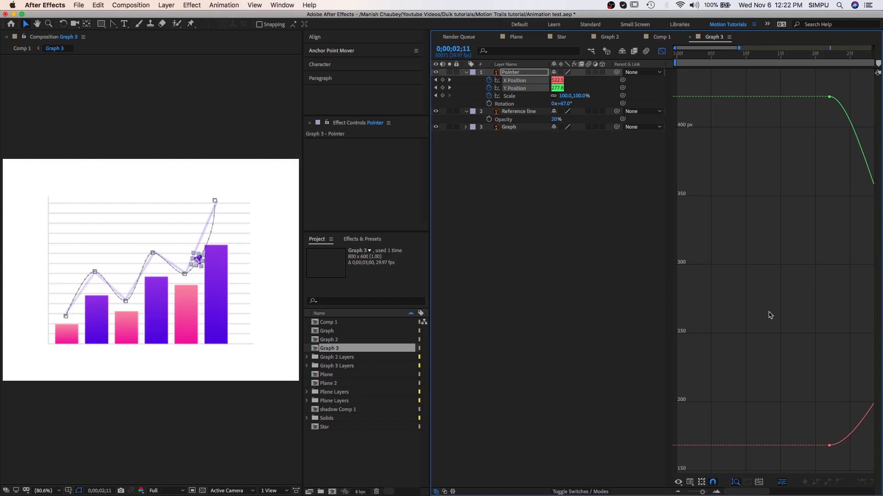
pyautogui.press(';')
pyautogui.moveTo(860, 435); pyautogui.dragTo(844, 460)
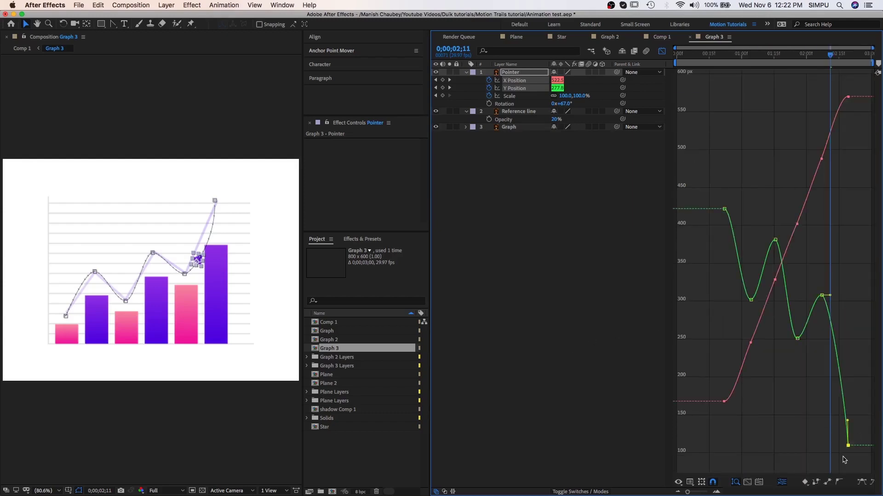
pyautogui.press('/')
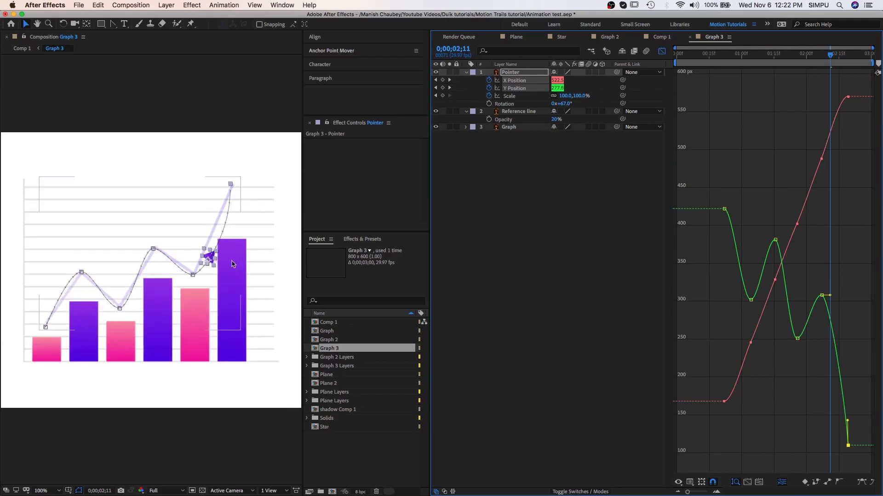
pyautogui.click(861, 483)
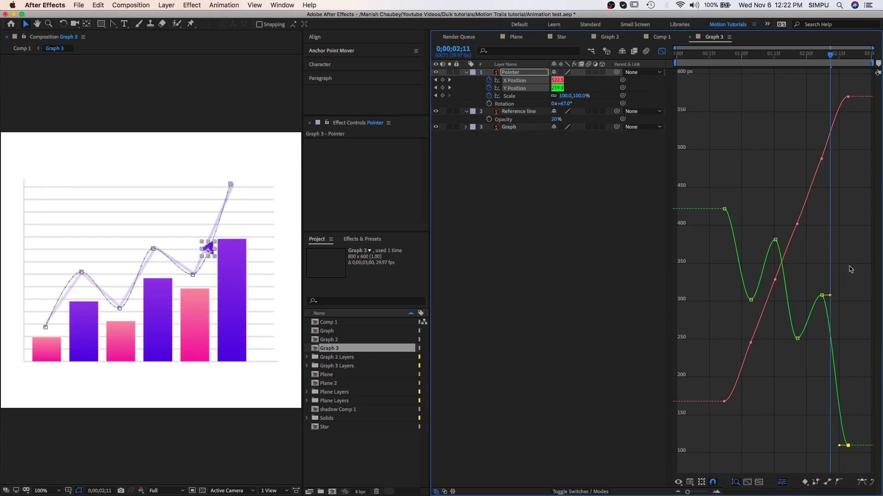
pyautogui.moveTo(811, 286); pyautogui.dragTo(832, 309)
# Step: Switch back to keyframe bars, nudge the Pointer up-left at 2;07, and RAM preview
pyautogui.click(661, 51)
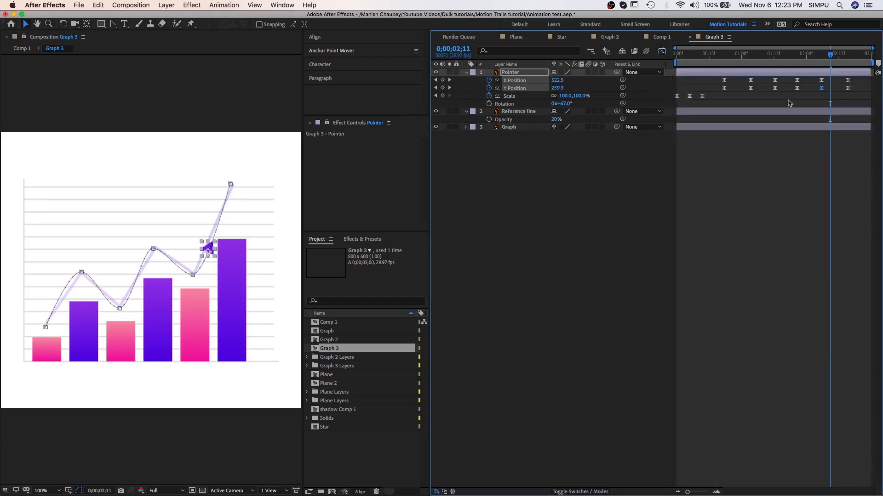
pyautogui.moveTo(830, 55); pyautogui.dragTo(821, 56)
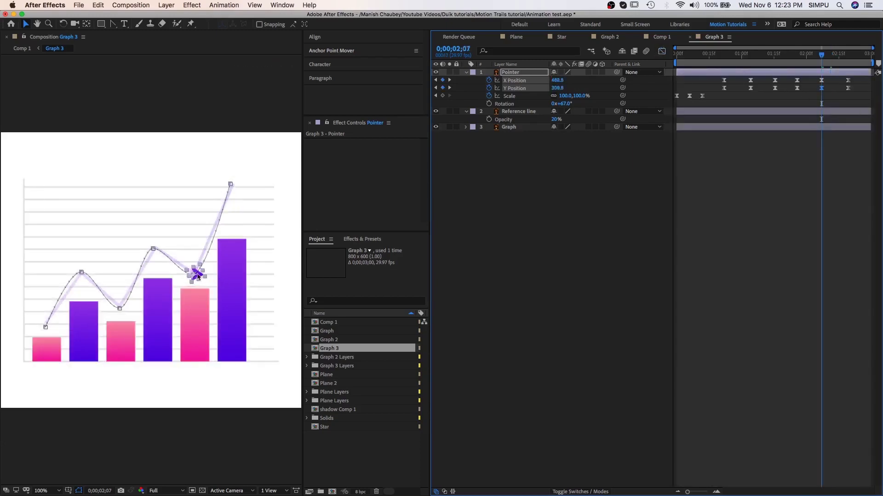
pyautogui.moveTo(191, 277); pyautogui.dragTo(188, 275)
pyautogui.moveTo(823, 57); pyautogui.dragTo(850, 60)
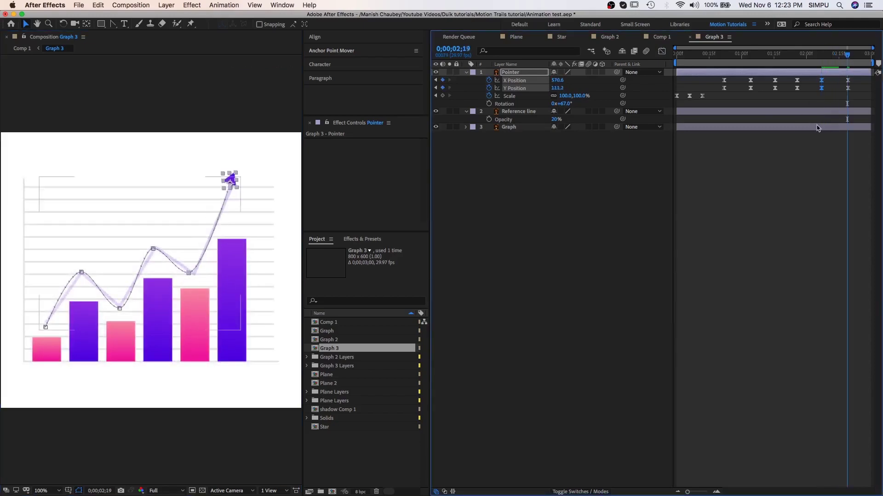
pyautogui.press('KP_0')
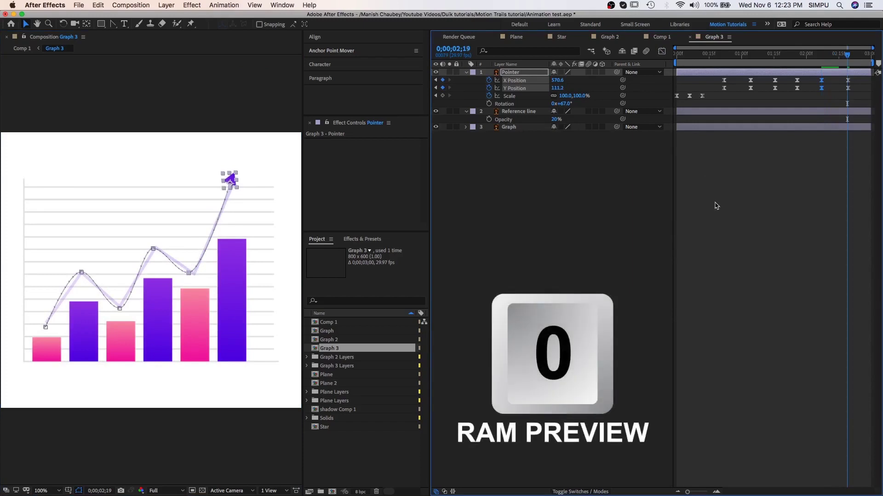
pyautogui.click(722, 211)
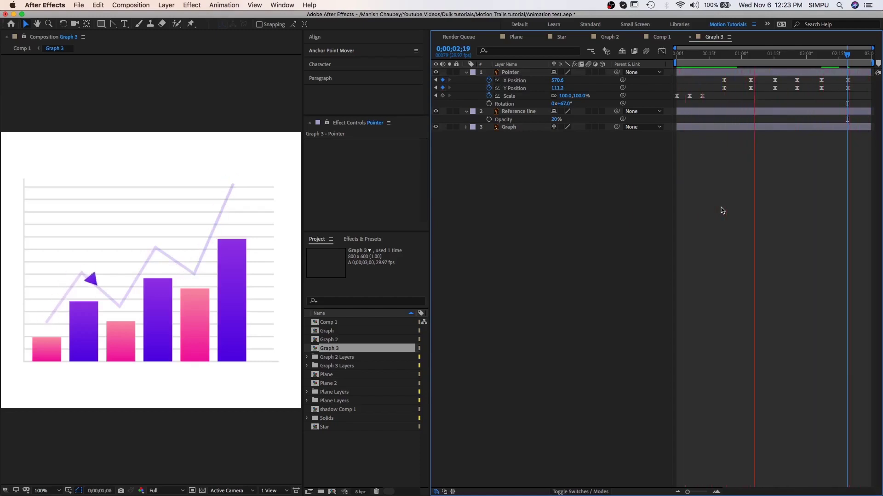
# Step: Shift the Position and Scale keyframes a few frames later, previewing after each change
pyautogui.moveTo(715, 78); pyautogui.dragTo(847, 85)
pyautogui.press('space')
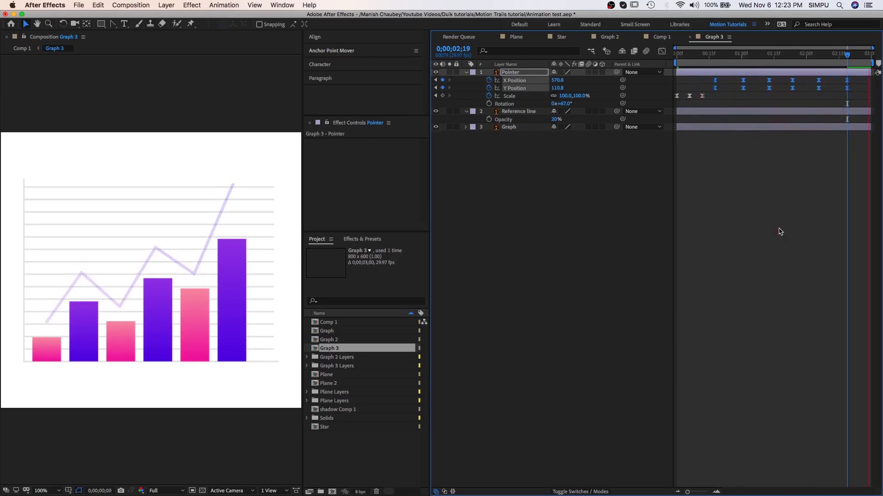
pyautogui.press('space')
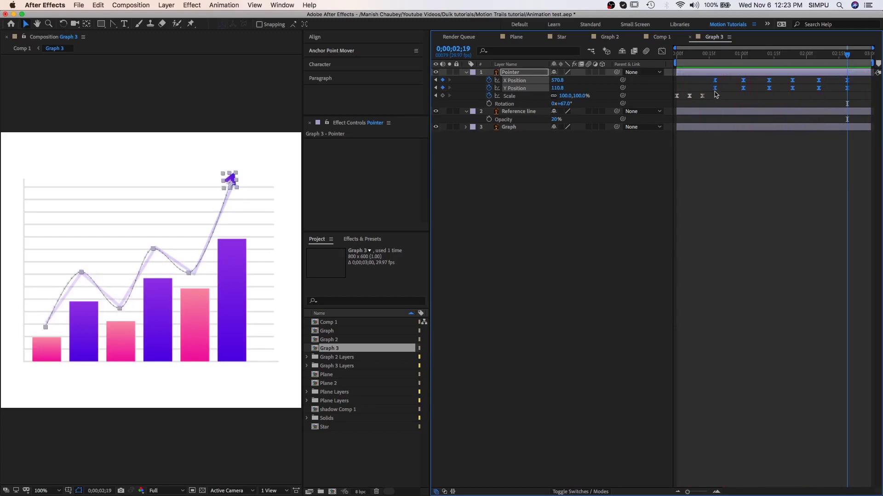
pyautogui.moveTo(716, 94); pyautogui.dragTo(690, 101)
pyautogui.press('space')
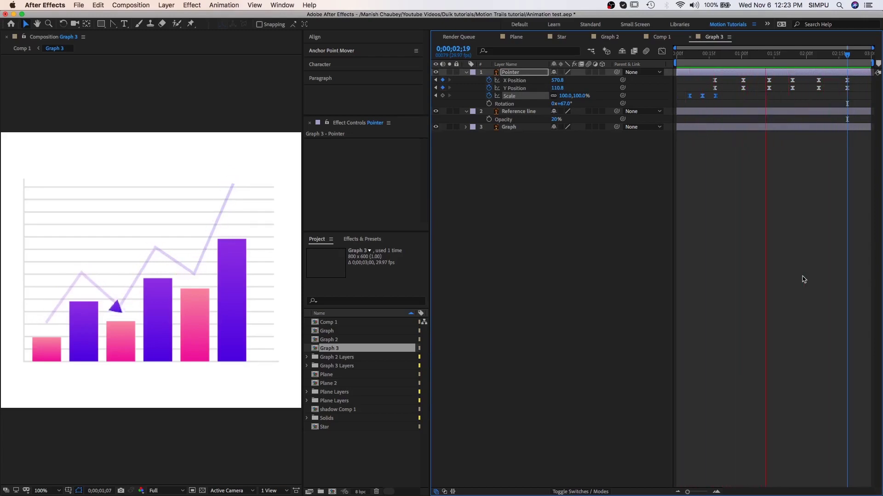
pyautogui.press('space')
pyautogui.moveTo(856, 77)
pyautogui.mouseDown()
pyautogui.moveTo(688, 102)
pyautogui.moveTo(717, 85)
pyautogui.moveTo(856, 95)
pyautogui.moveTo(853, 88)
pyautogui.mouseUp()
pyautogui.press('space')
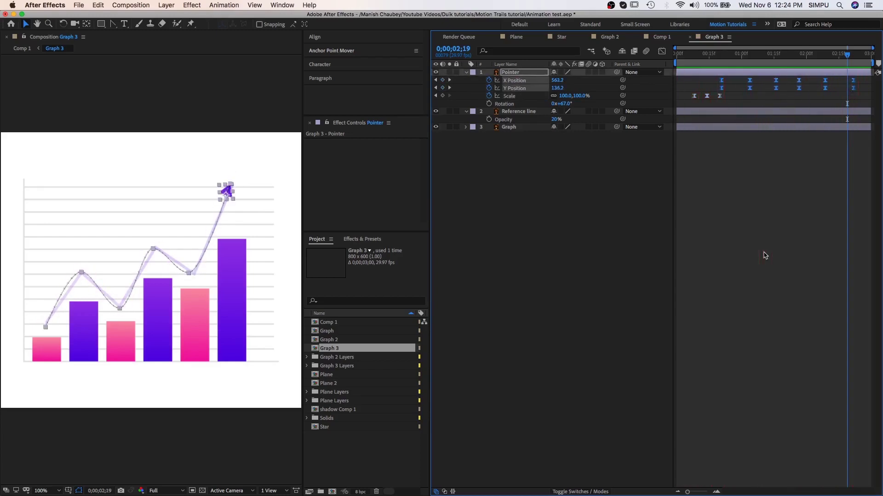
# Step: Hide the Reference line layer, preview, and park the playhead at 0;00;02;22
pyautogui.click(527, 112)
pyautogui.click(436, 111)
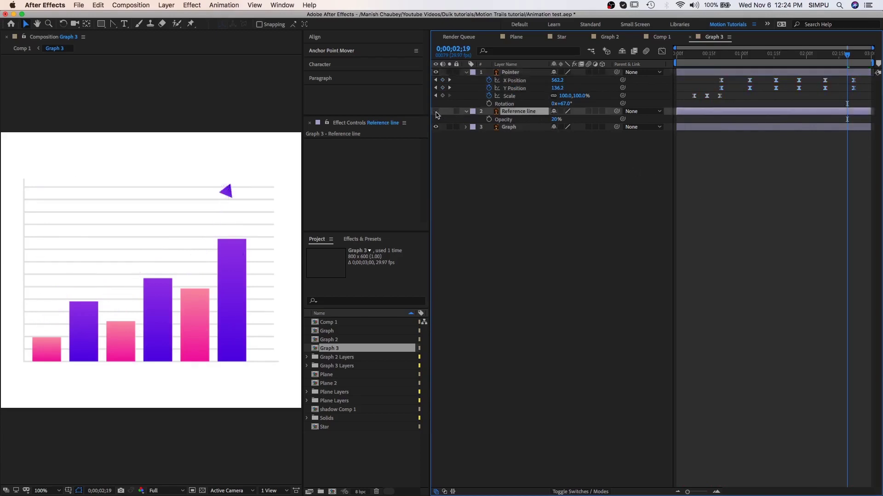
pyautogui.press('space')
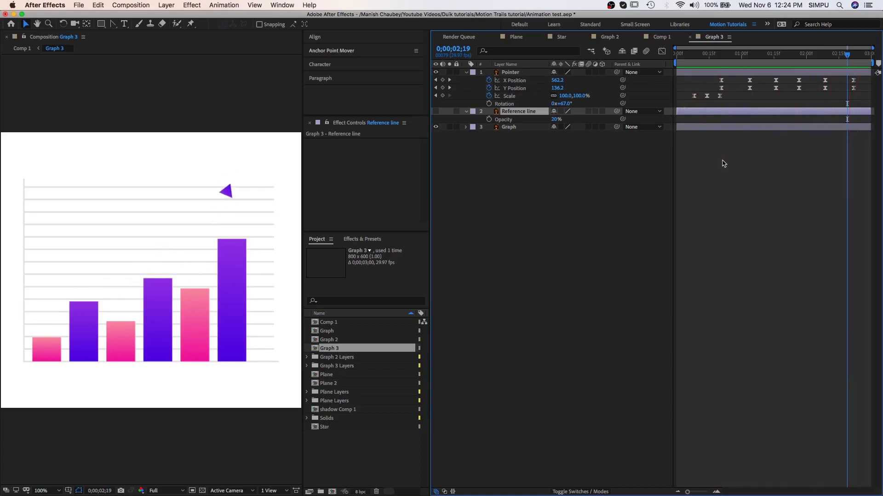
pyautogui.moveTo(849, 56); pyautogui.dragTo(853, 55)
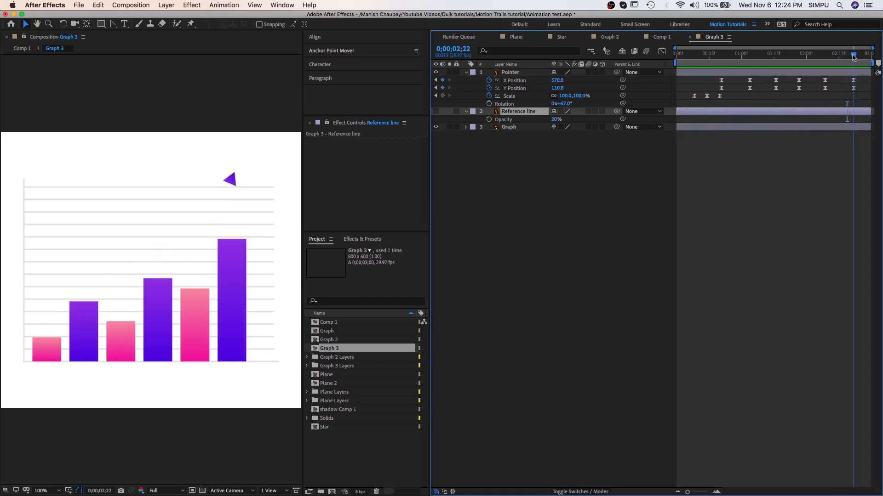
pyautogui.click(288, 6)
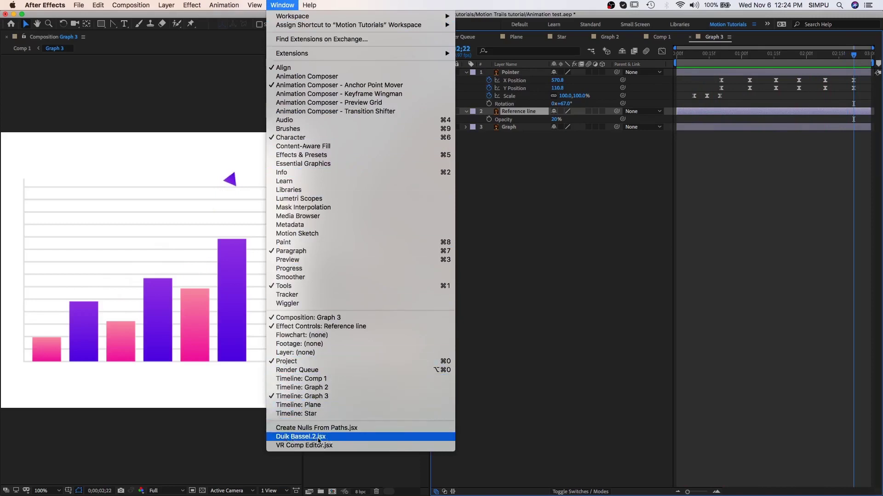
# Step: Open Duik Bassel.2 and add a Motion trail to the Pointer layer from Automations
pyautogui.click(319, 438)
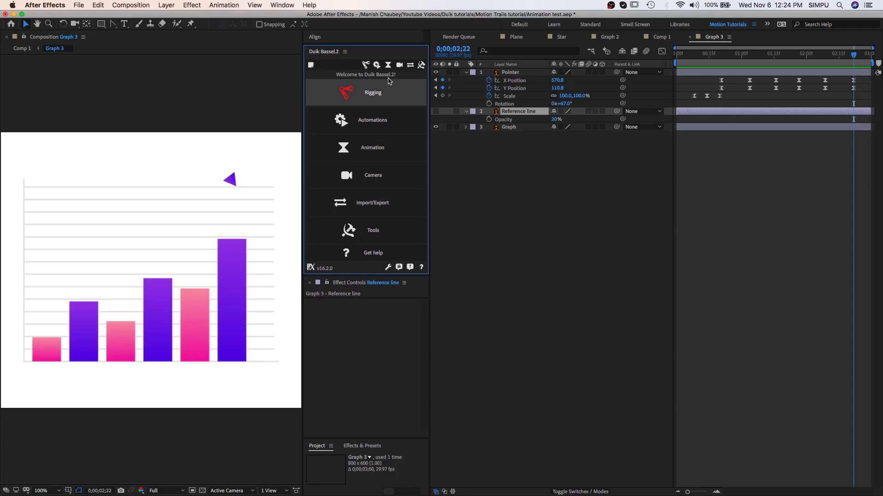
pyautogui.click(372, 123)
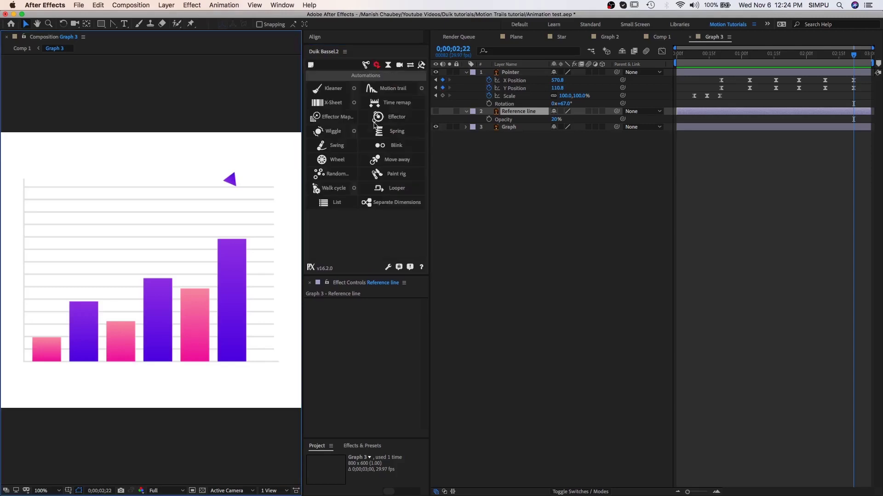
pyautogui.click(518, 73)
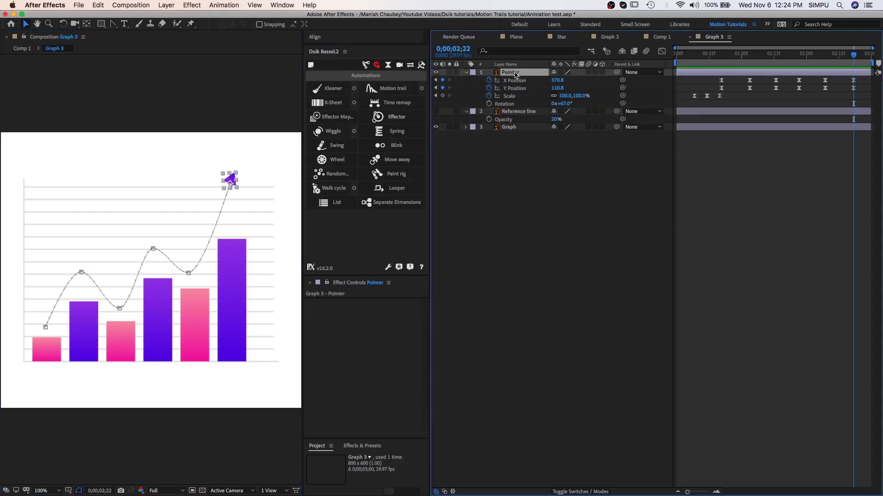
pyautogui.click(391, 91)
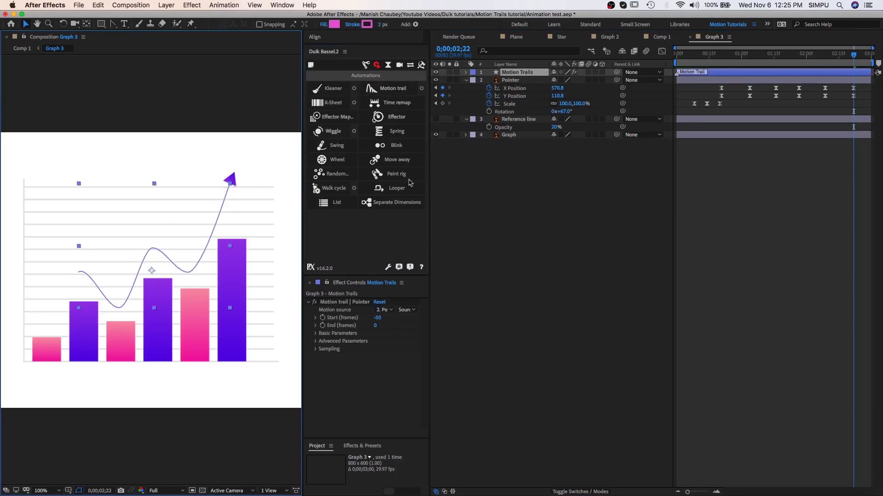
# Step: Preview the new trail, then set the Motion trail Start (frames) to 20
pyautogui.press('space')
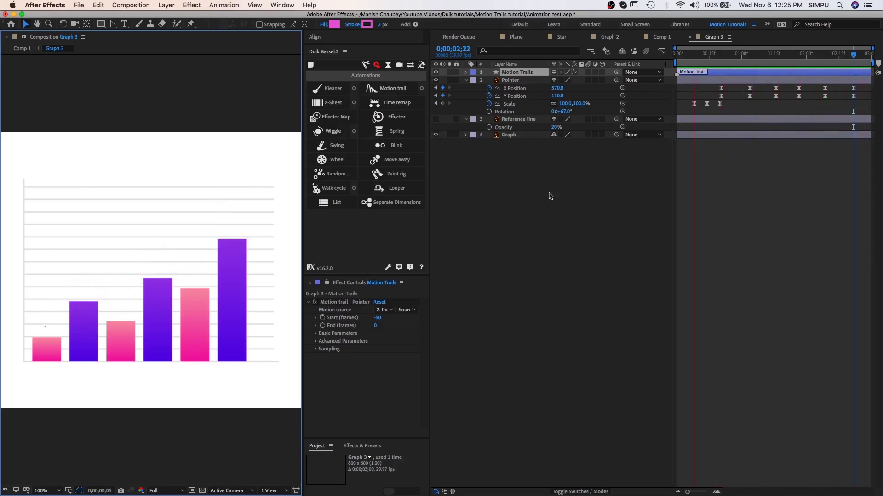
pyautogui.press('space')
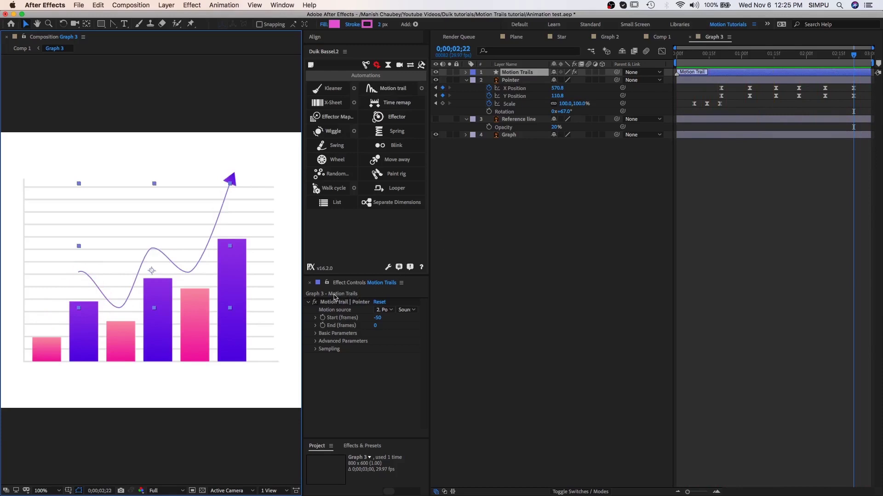
pyautogui.click(351, 365)
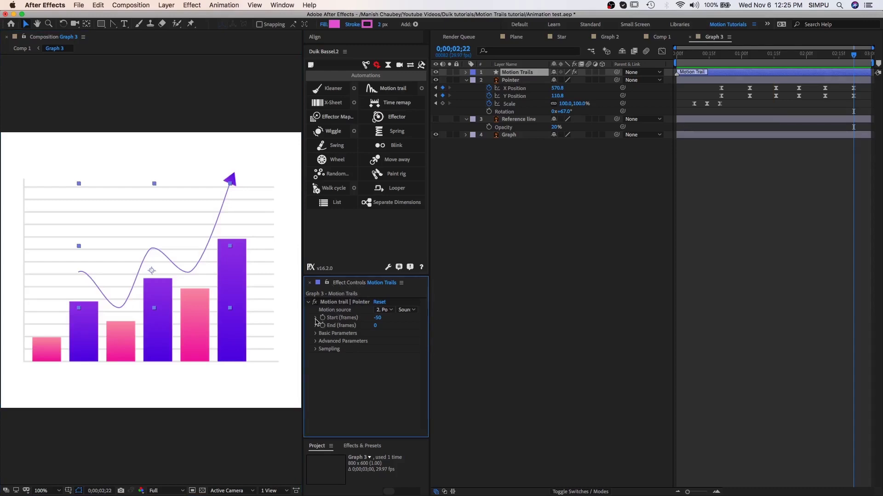
pyautogui.click(378, 318)
pyautogui.press('Return')
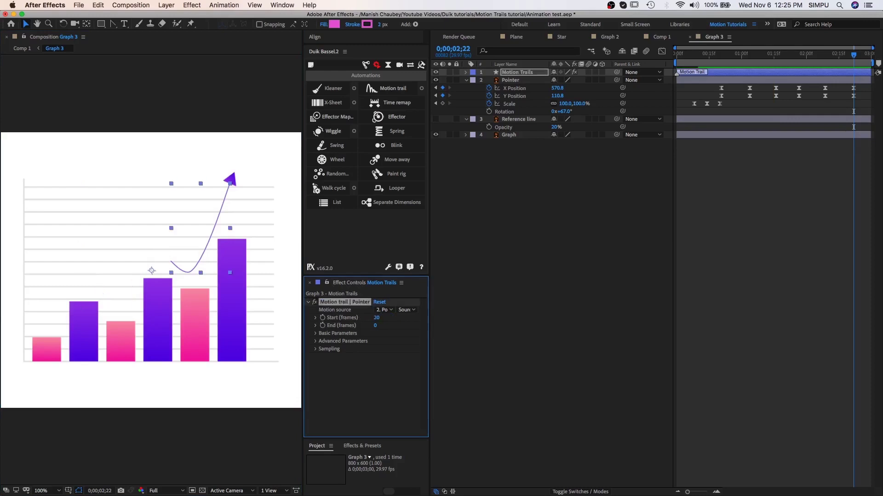
# Step: Try Start values of 170 and 220, settle on 100 frames, and expand Basic Parameters
pyautogui.click(376, 318)
pyautogui.write('170')
pyautogui.press('Return')
pyautogui.moveTo(388, 318); pyautogui.dragTo(384, 317)
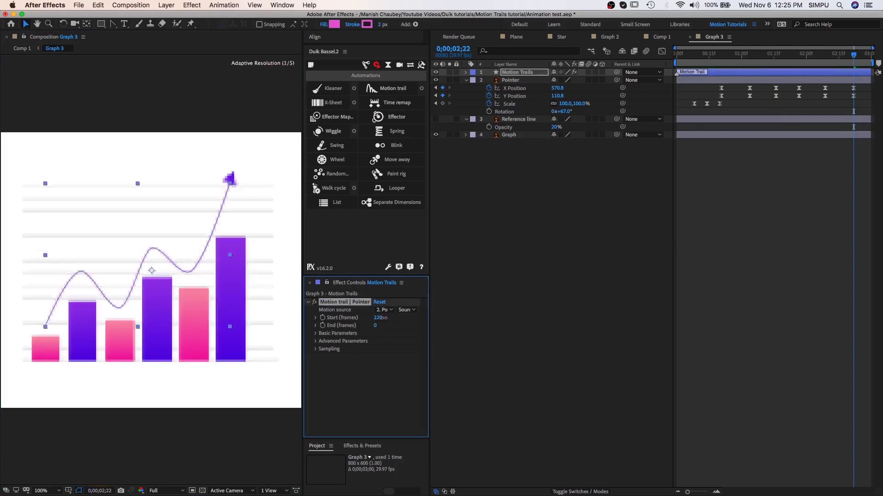
pyautogui.click(378, 317)
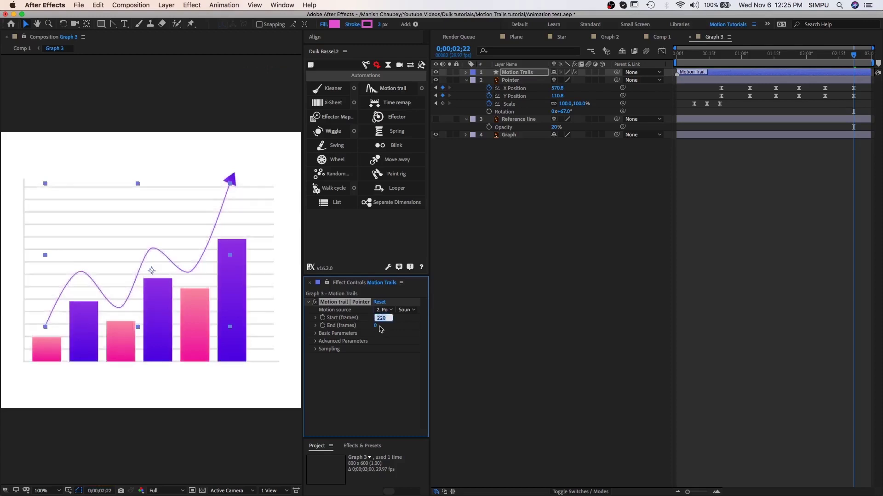
pyautogui.write('100')
pyautogui.press('Return')
pyautogui.click(315, 334)
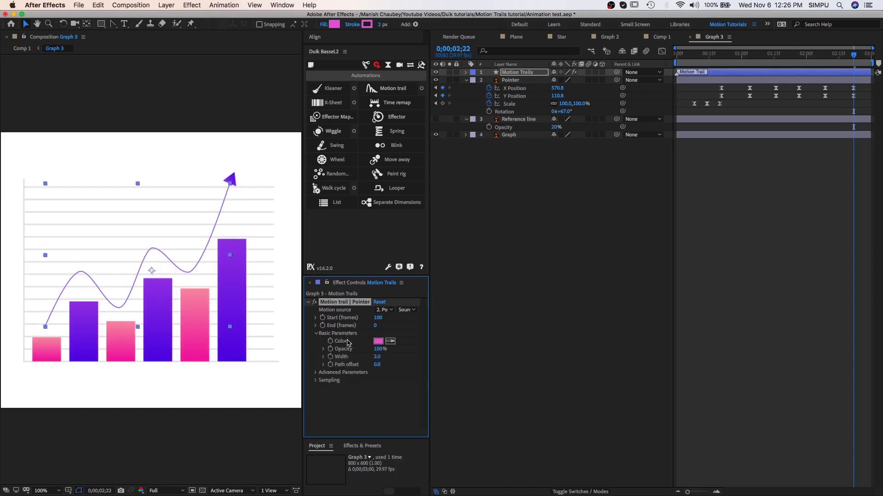
# Step: Colour the motion trail with the arrow's purple, sampled with the eyedropper
pyautogui.click(378, 342)
pyautogui.click(506, 260)
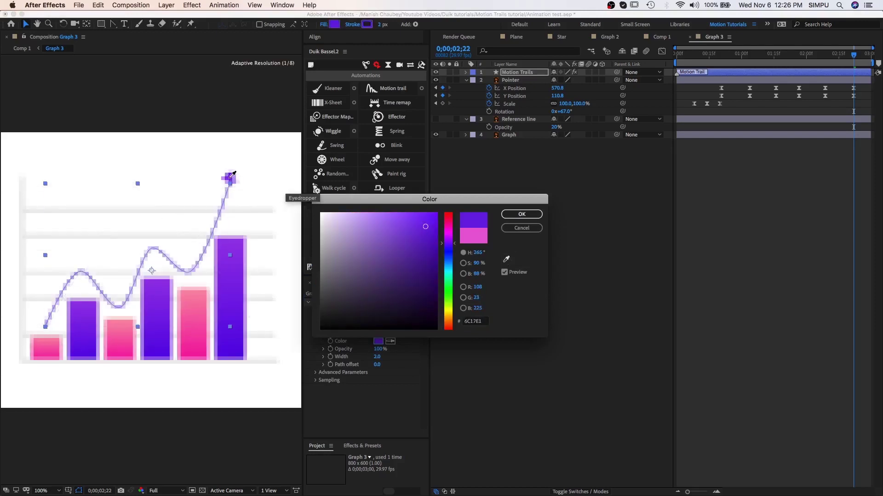
pyautogui.click(230, 178)
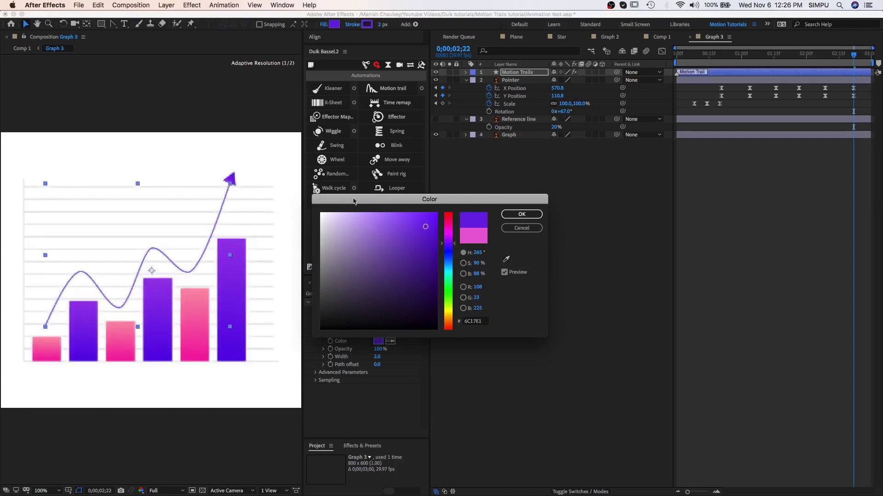
pyautogui.click(506, 215)
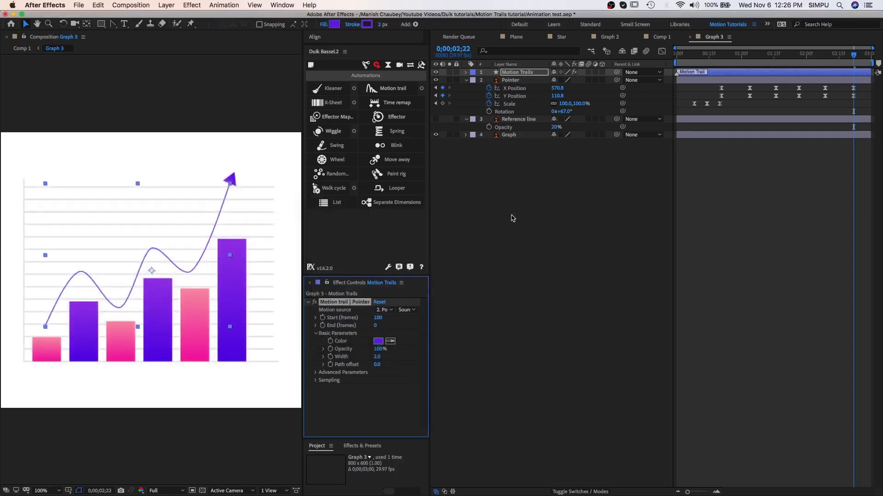
# Step: Set the trail Width to 10, then to 8
pyautogui.click(377, 357)
pyautogui.write('10')
pyautogui.press('Return')
pyautogui.click(378, 357)
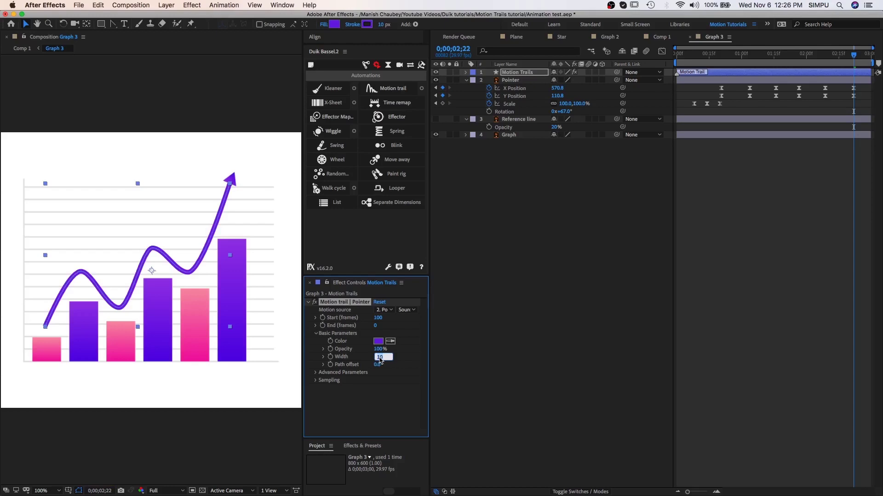
pyautogui.write('8.')
pyautogui.press('Return')
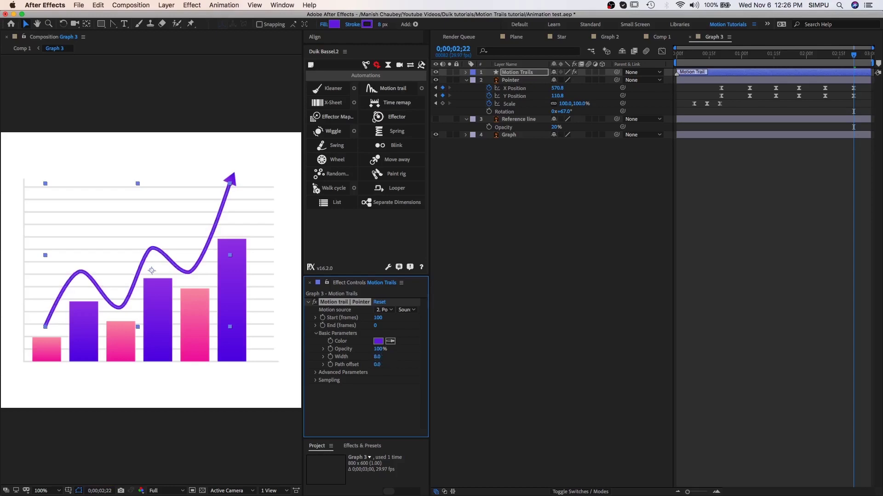
# Step: Enable Advanced Parameters and Taper Auto, expand Taper Parameters, and preview the tapered trail
pyautogui.click(316, 373)
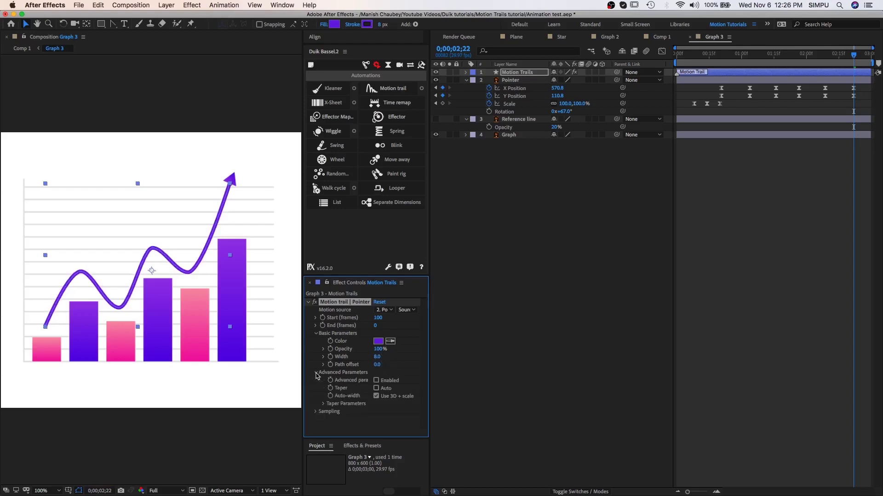
pyautogui.click(376, 382)
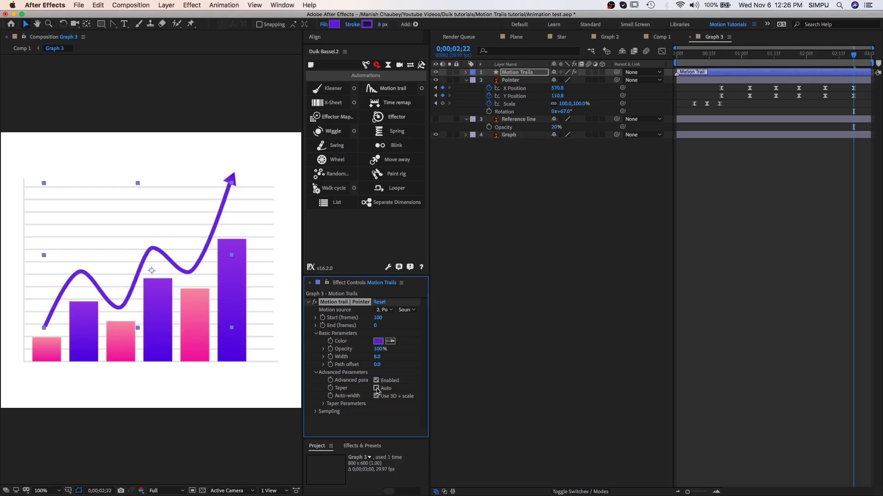
pyautogui.click(376, 389)
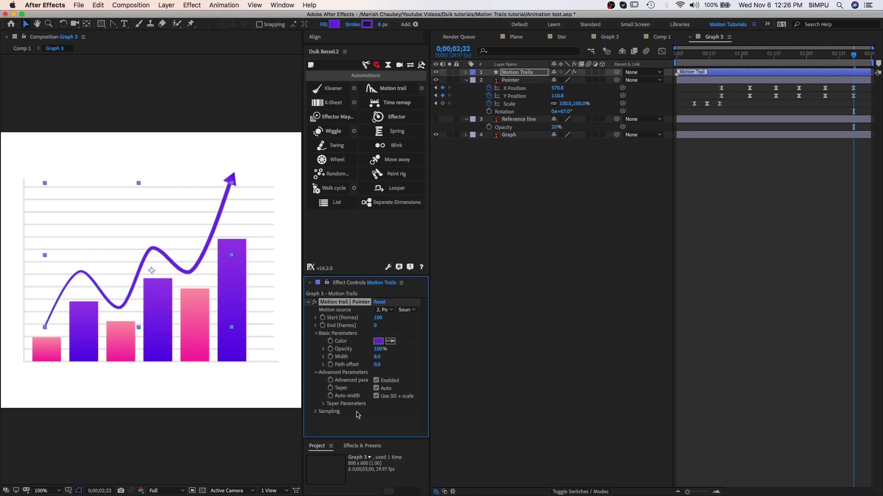
pyautogui.click(323, 407)
pyautogui.scroll(-1, 375, 416)
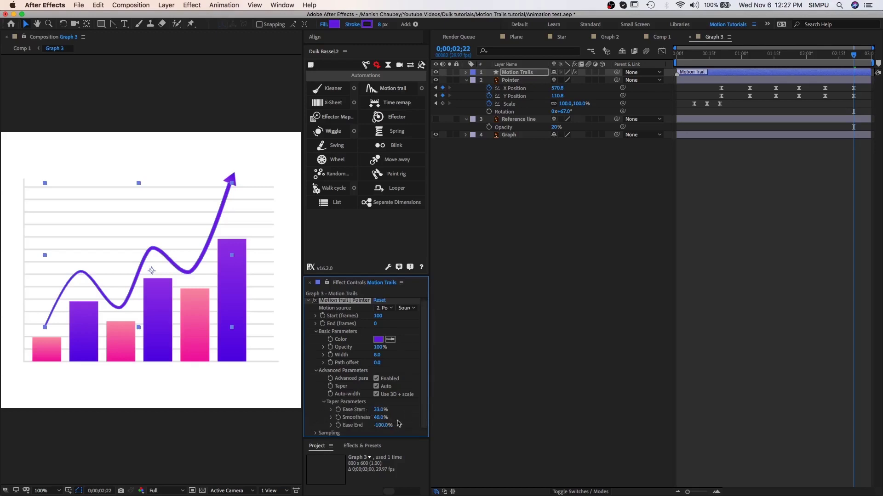
pyautogui.press('space')
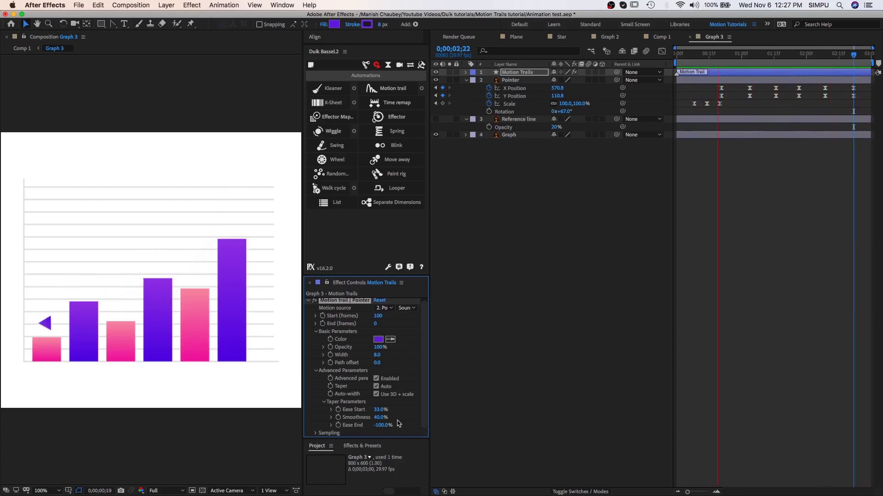
pyautogui.press('space')
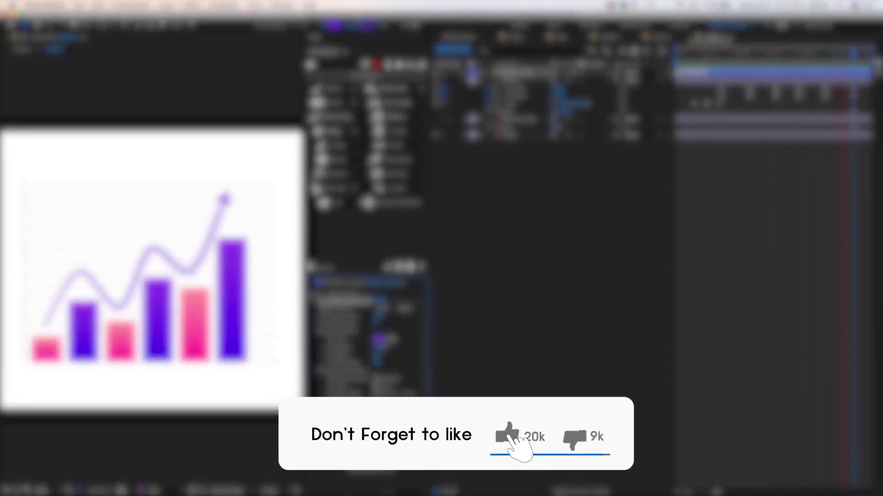